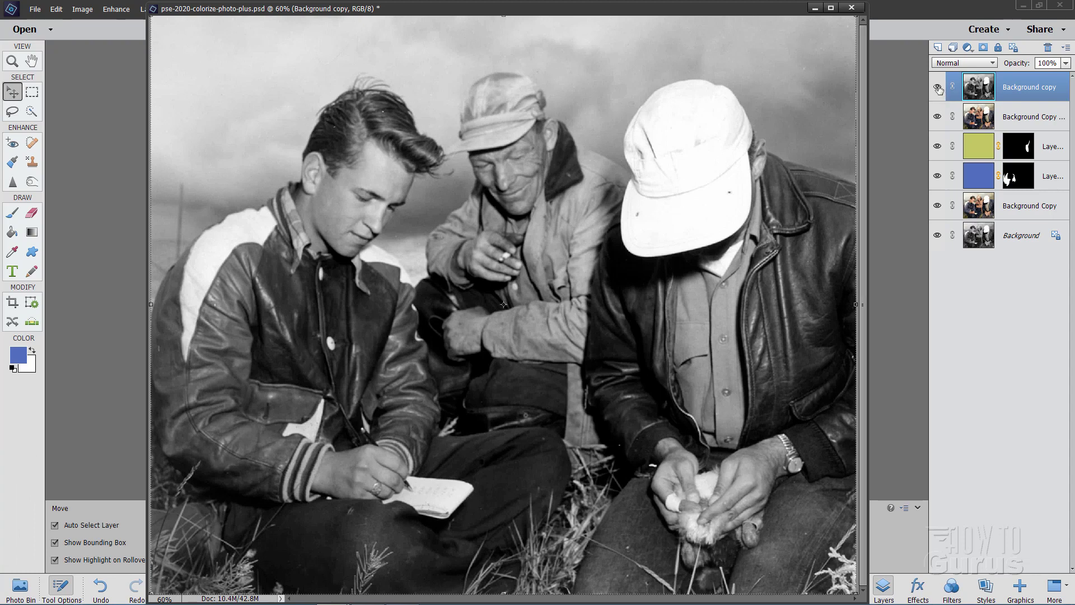
Compare the black-and-white, fully colorized and partly recolored versions by toggling the visibility of the two topmost layers.
{"action": "left_click", "coordinate": [937, 87]}
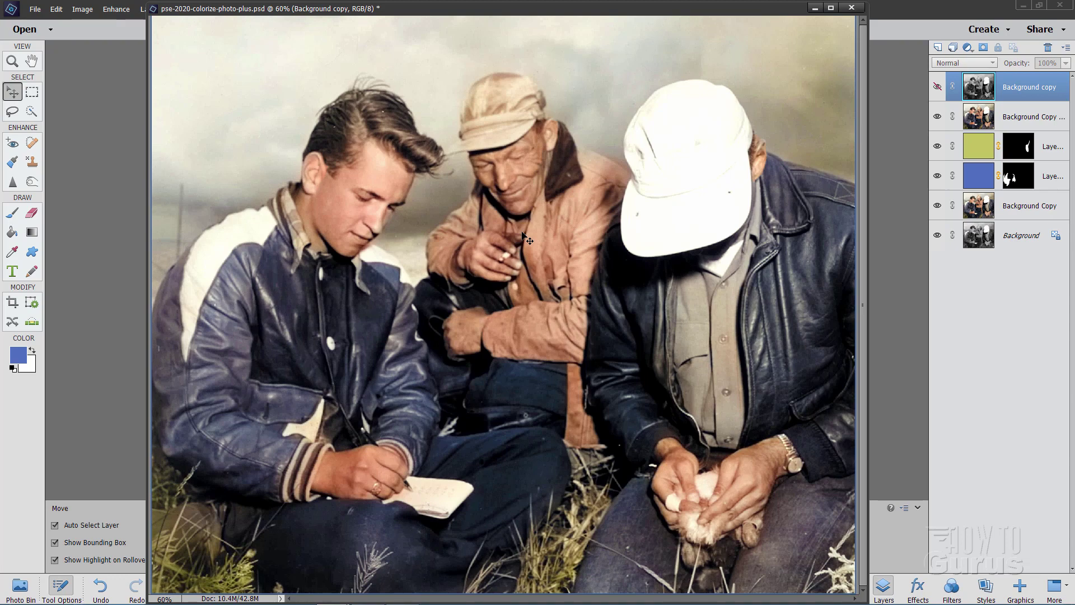
{"action": "left_click", "coordinate": [937, 117]}
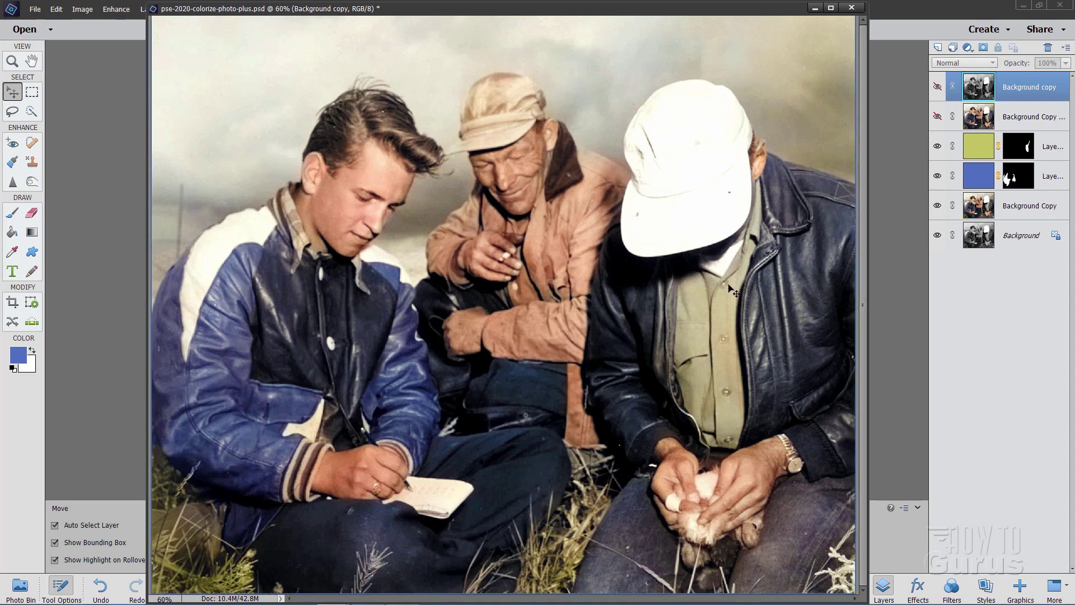
{"action": "left_click", "coordinate": [937, 117]}
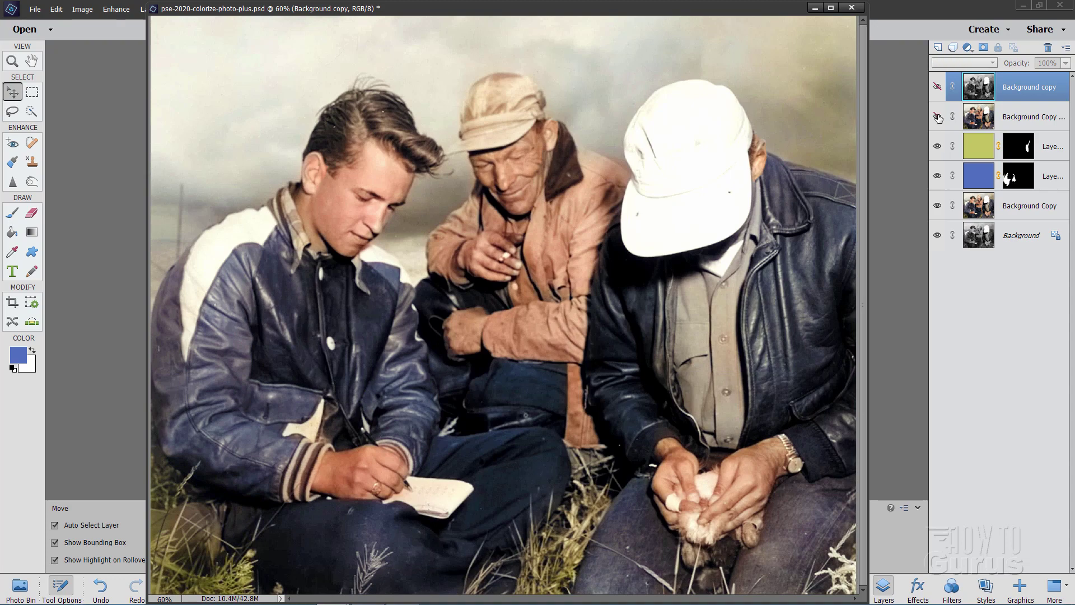
{"action": "left_click", "coordinate": [937, 117]}
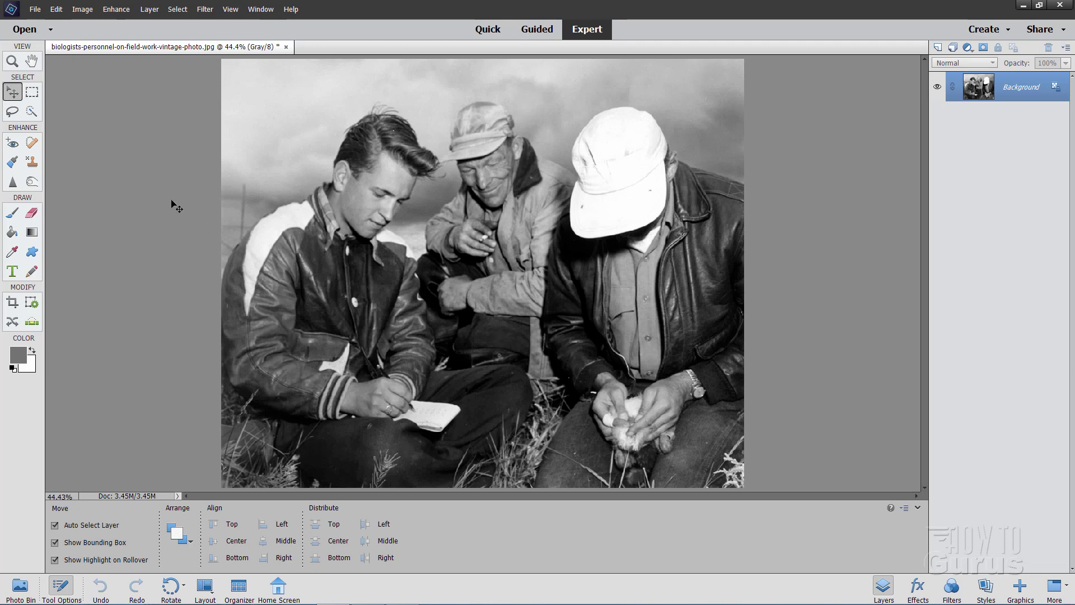
Run Colorize Photo on the vintage image, converting it to RGB color, and apply the second automatic color variant.
{"action": "left_click", "coordinate": [118, 11]}
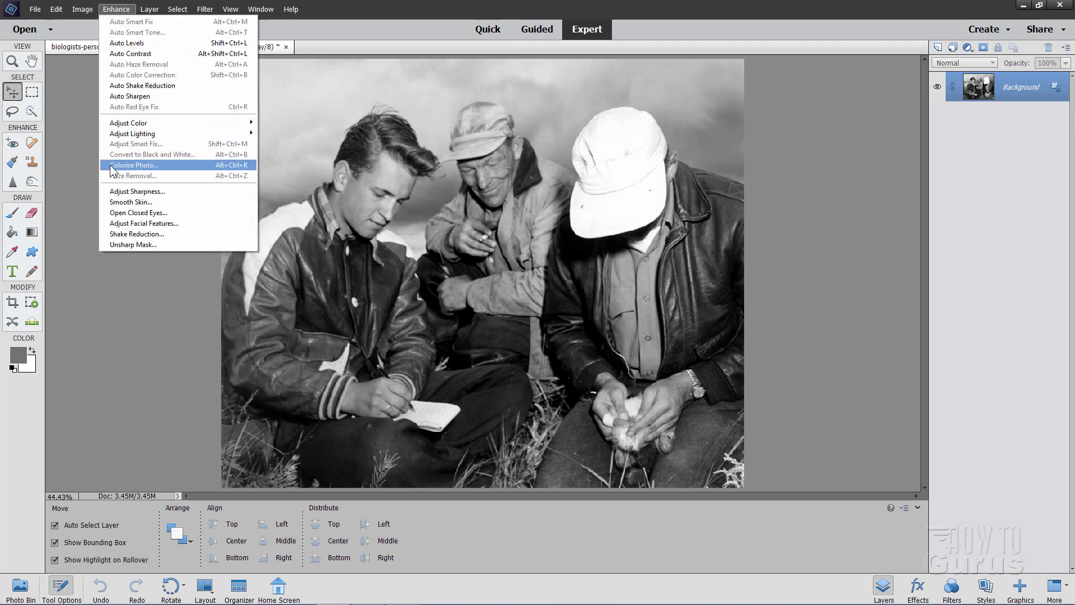
{"action": "left_click", "coordinate": [143, 166]}
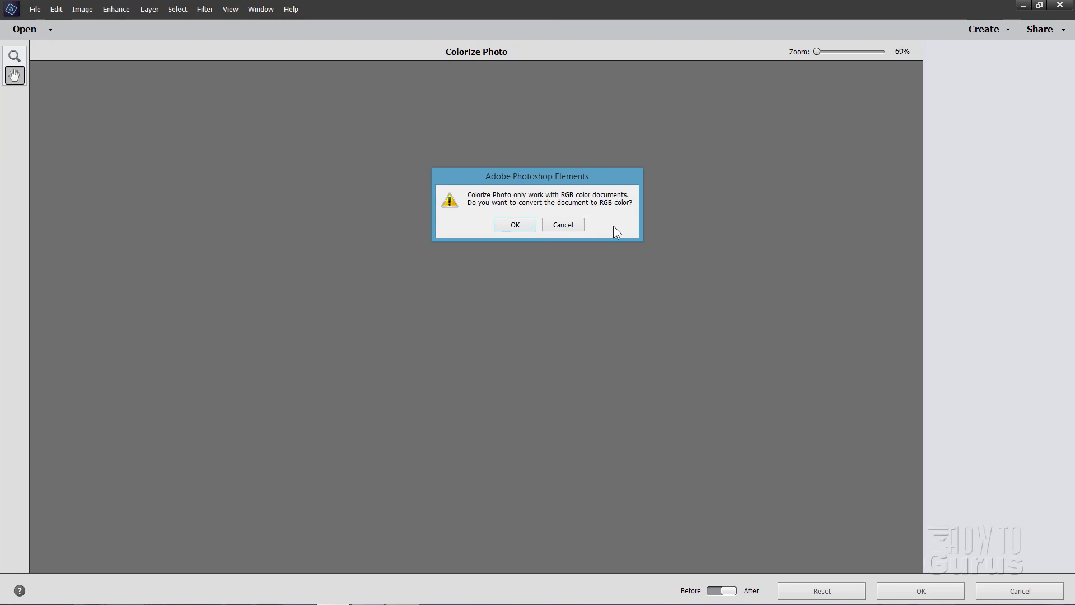
{"action": "left_click", "coordinate": [517, 223]}
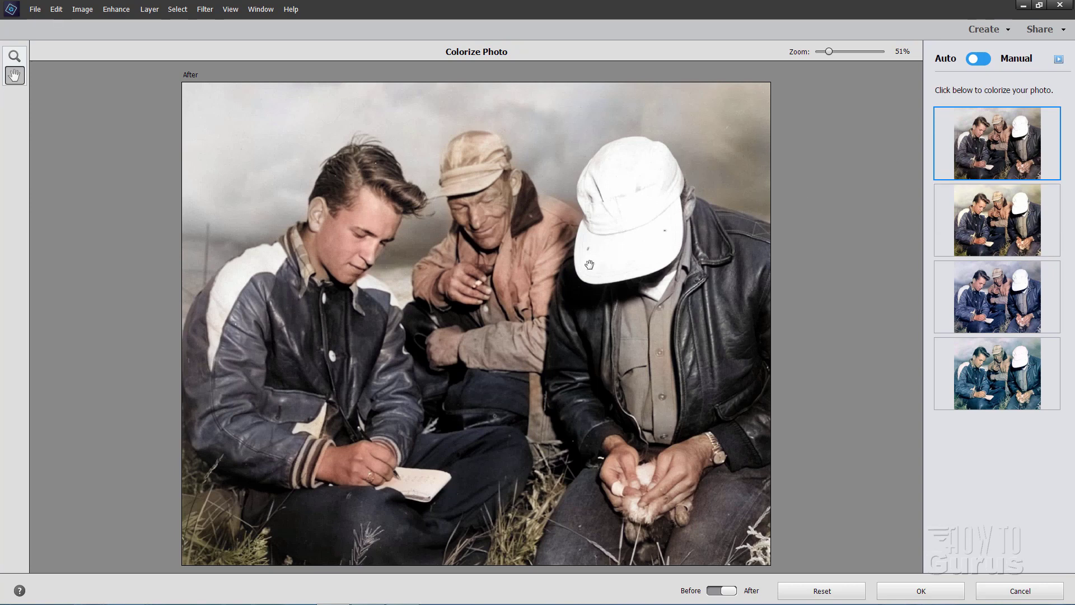
{"action": "left_click", "coordinate": [991, 230]}
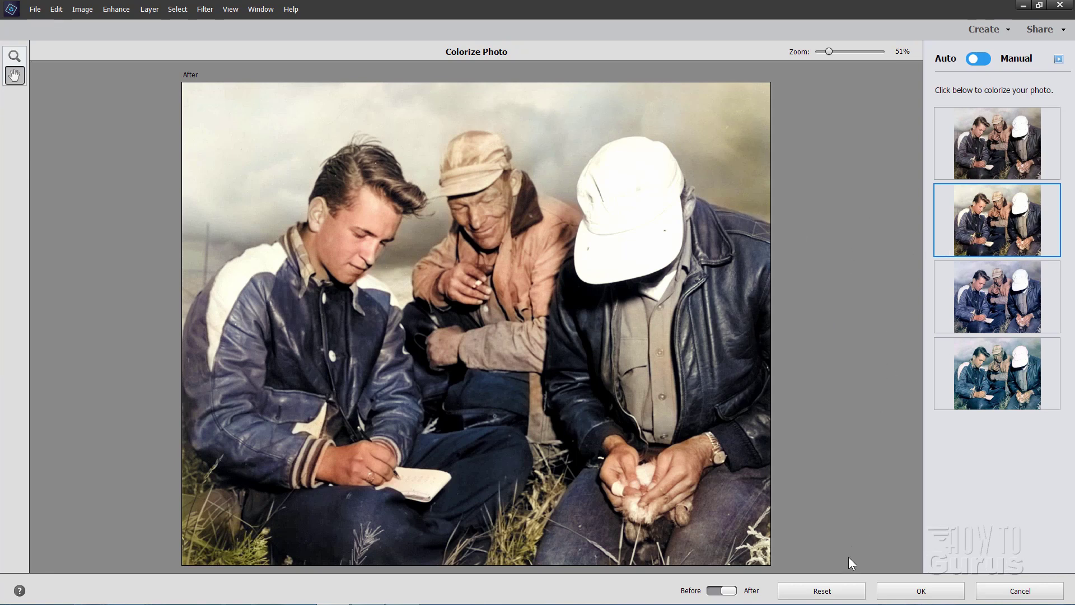
{"action": "left_click", "coordinate": [909, 590]}
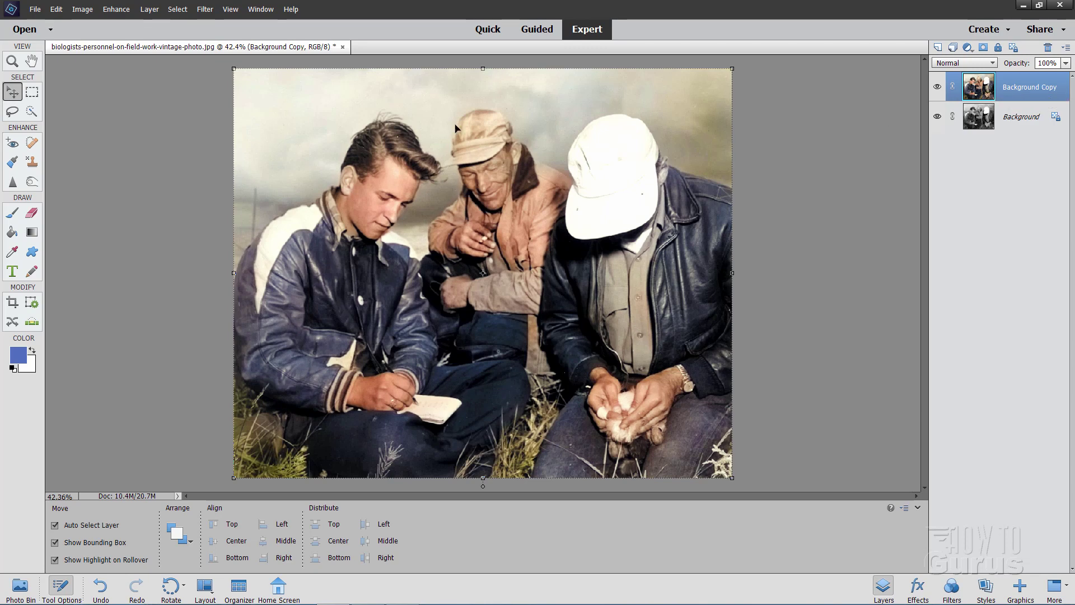
Delete the colorized Background Copy layer.
{"action": "left_click", "coordinate": [1049, 51]}
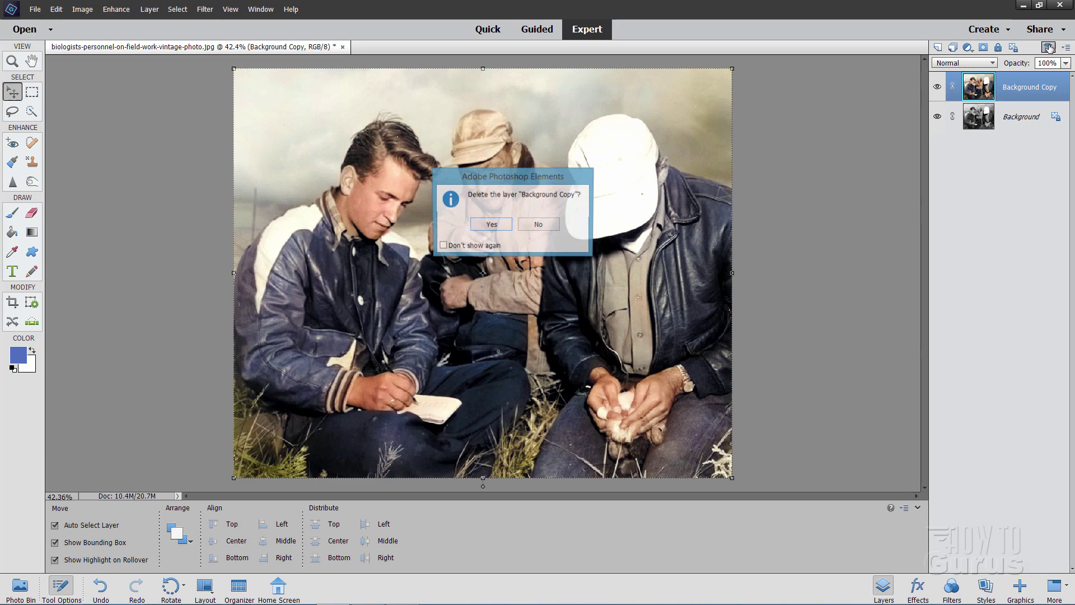
{"action": "left_click", "coordinate": [499, 223]}
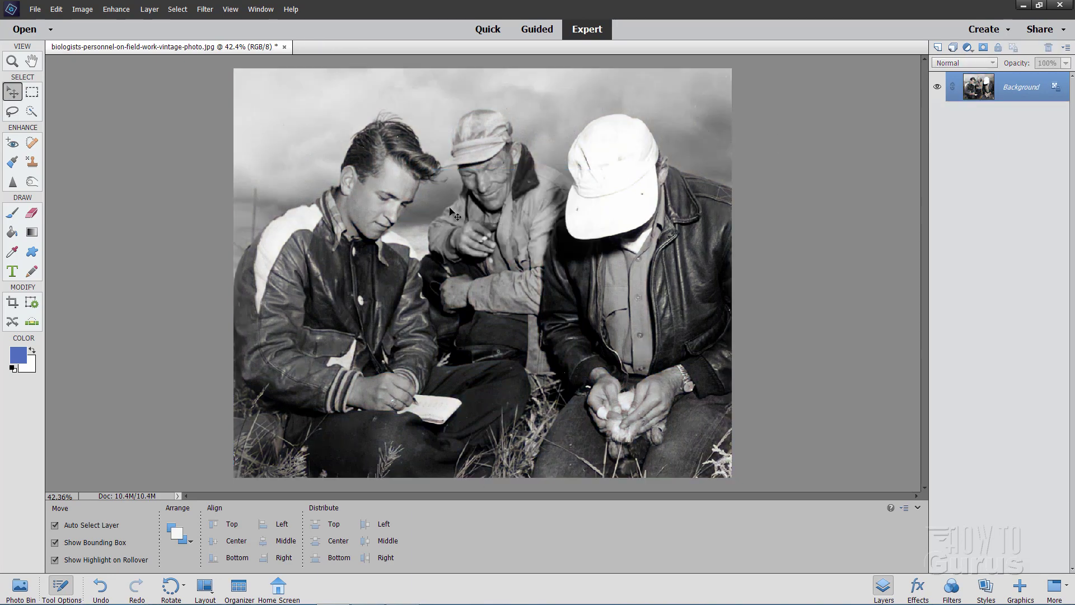
Start Colorize Photo on the Background layer and choose the second automatic color variant.
{"action": "left_click", "coordinate": [117, 10]}
{"action": "left_click", "coordinate": [147, 164]}
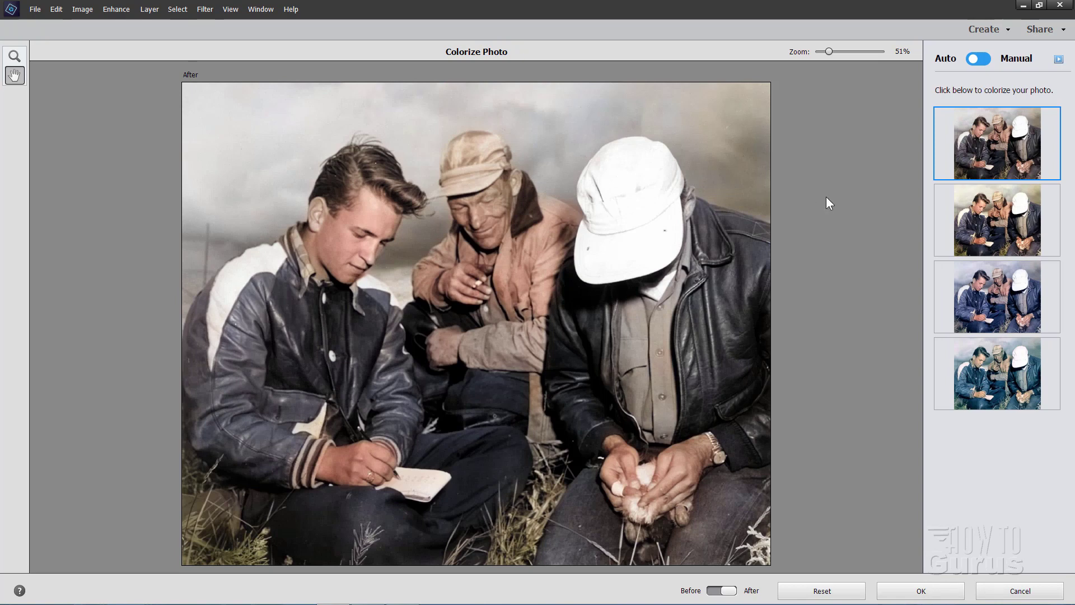
{"action": "left_click", "coordinate": [973, 226]}
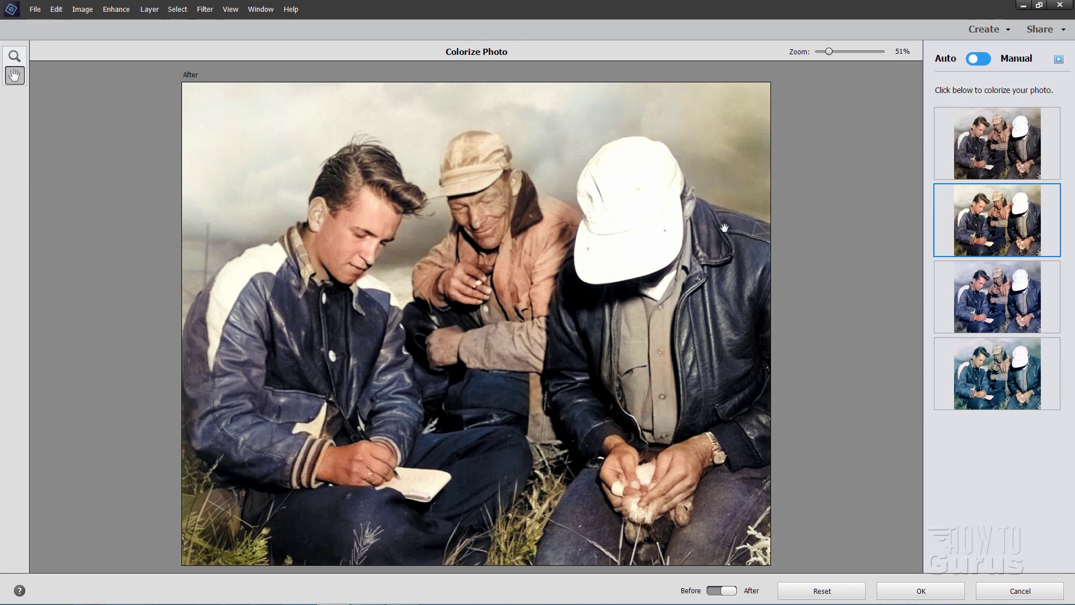
Switch to Manual mode and select the young man's ear plus the area beside his mouth with the Quick Selection tool.
{"action": "left_click", "coordinate": [984, 58]}
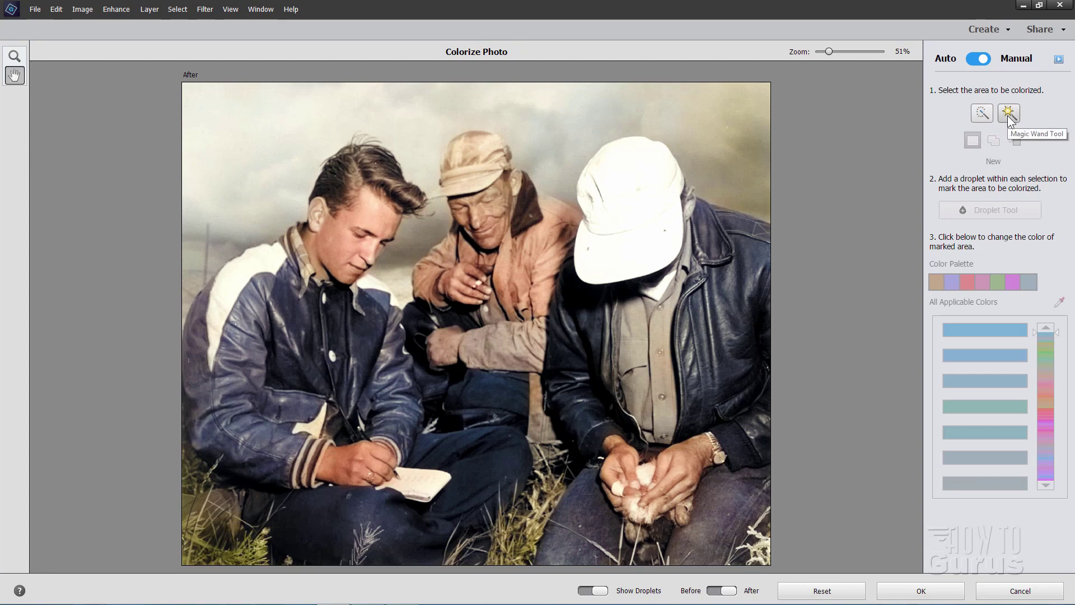
{"action": "left_click", "coordinate": [981, 114]}
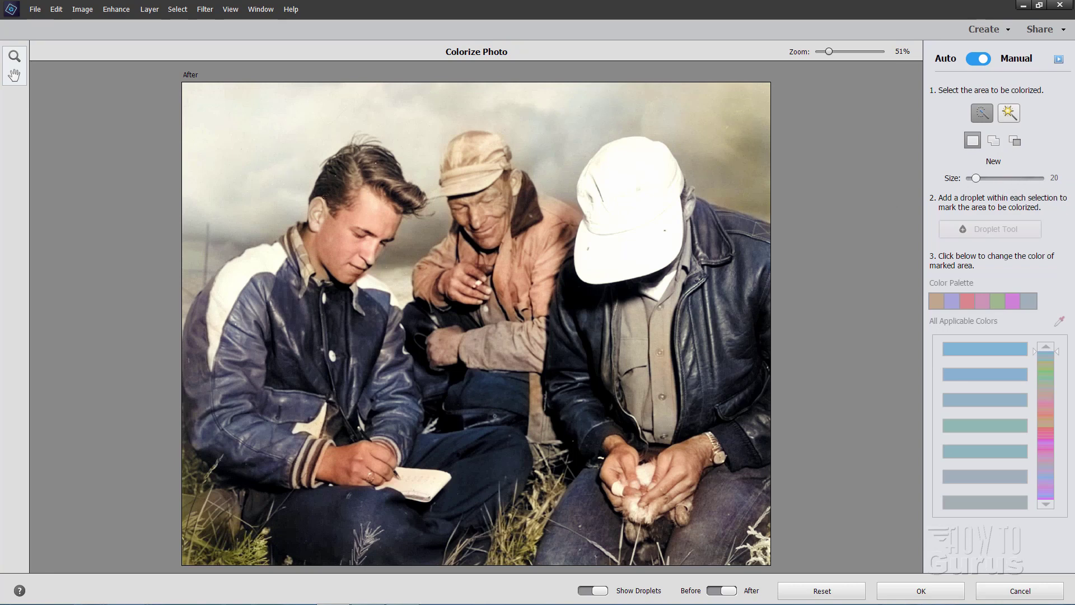
{"action": "mouse_move", "coordinate": [317, 206]}
{"action": "left_mouse_down"}
{"action": "mouse_move", "coordinate": [315, 227]}
{"action": "mouse_move", "coordinate": [320, 215]}
{"action": "left_mouse_up"}
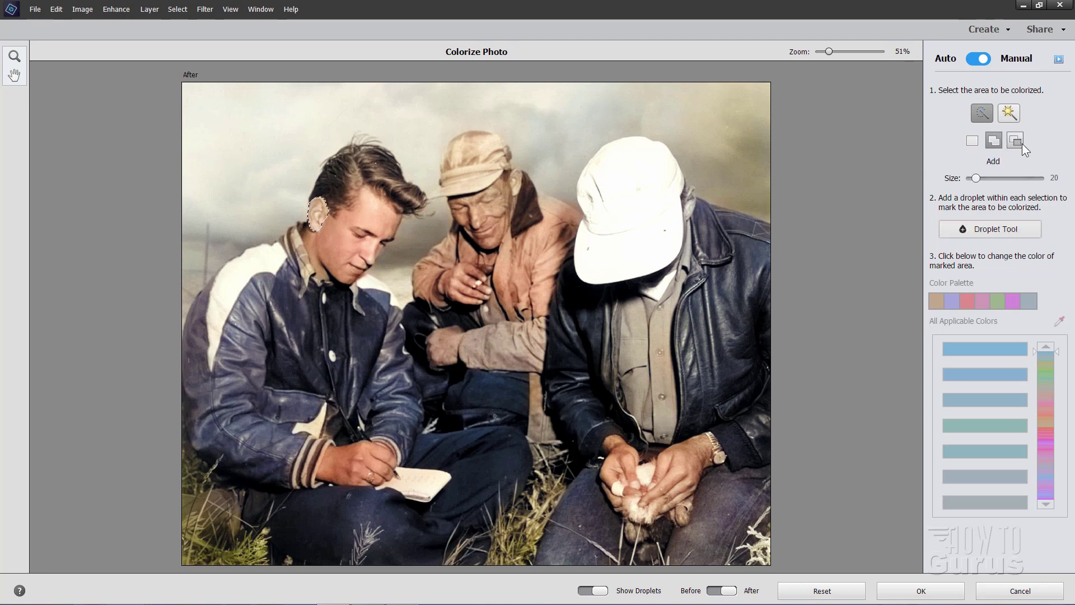
{"action": "left_click", "coordinate": [371, 262]}
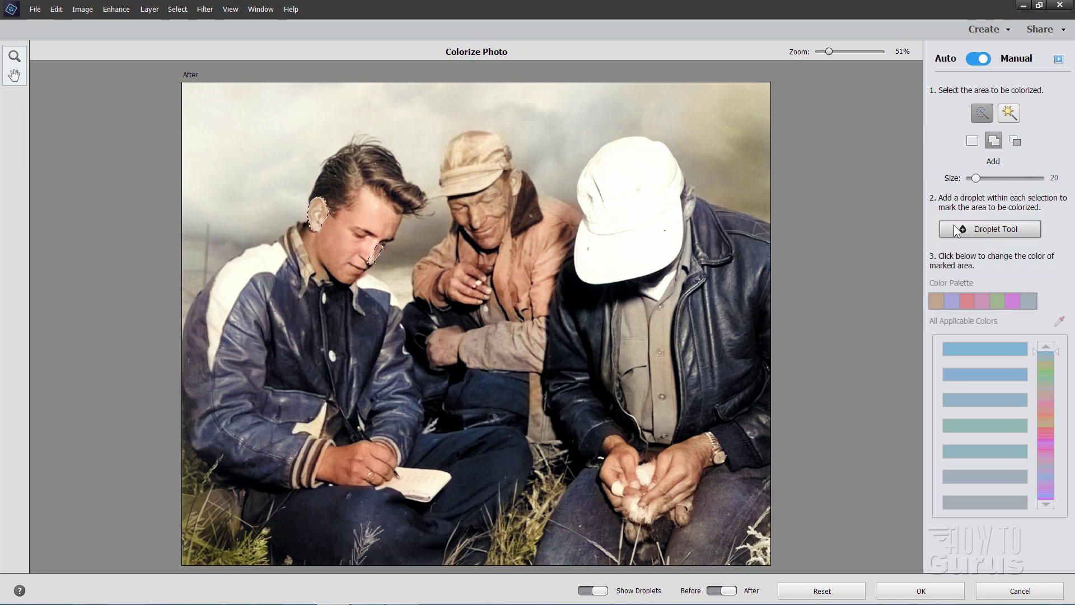
Mark the ear selection with a droplet, recolor it with a skin tone sampled from his face, and return to Auto mode.
{"action": "left_click", "coordinate": [1001, 231]}
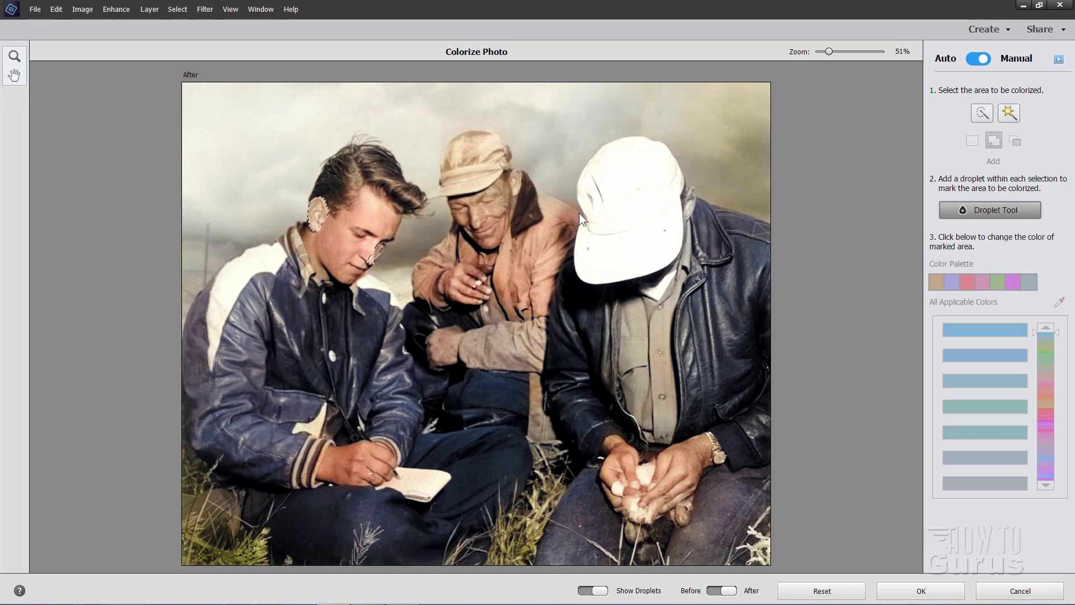
{"action": "left_click", "coordinate": [317, 212]}
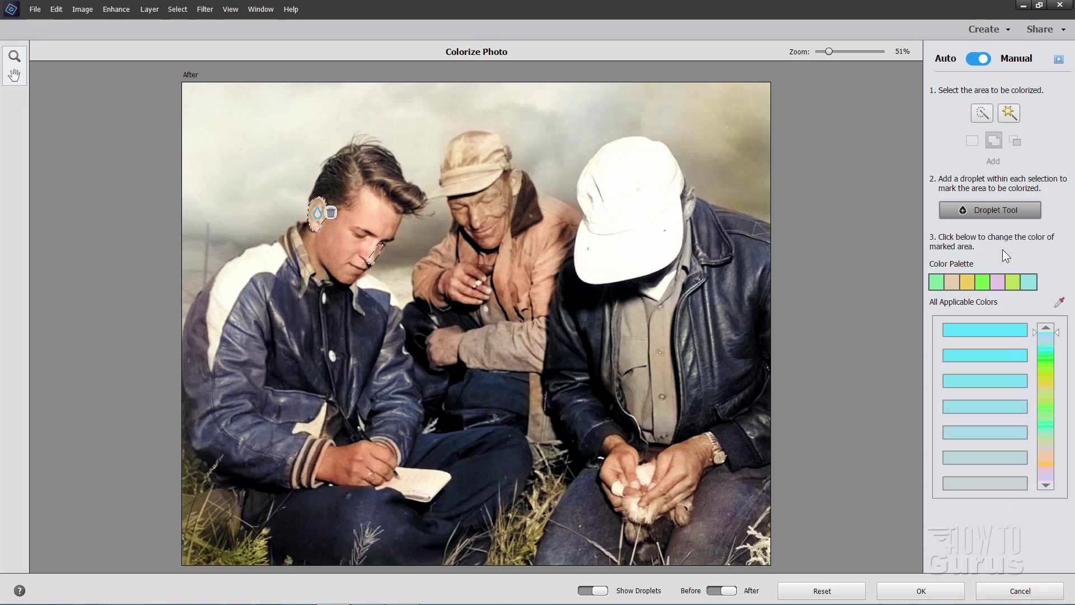
{"action": "left_click", "coordinate": [1060, 302]}
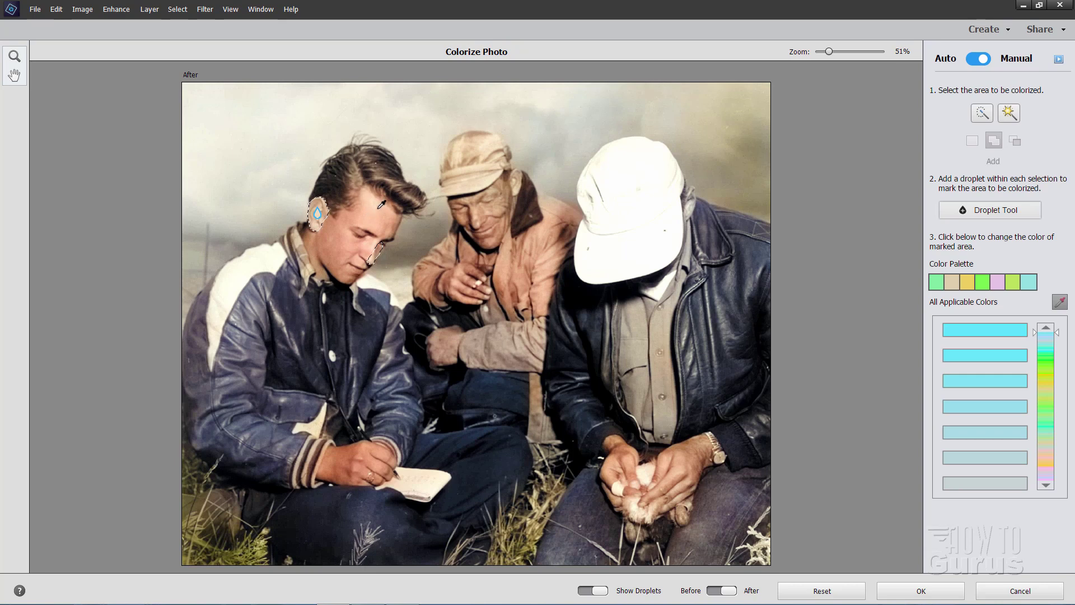
{"action": "left_click", "coordinate": [381, 218]}
{"action": "left_click", "coordinate": [977, 60]}
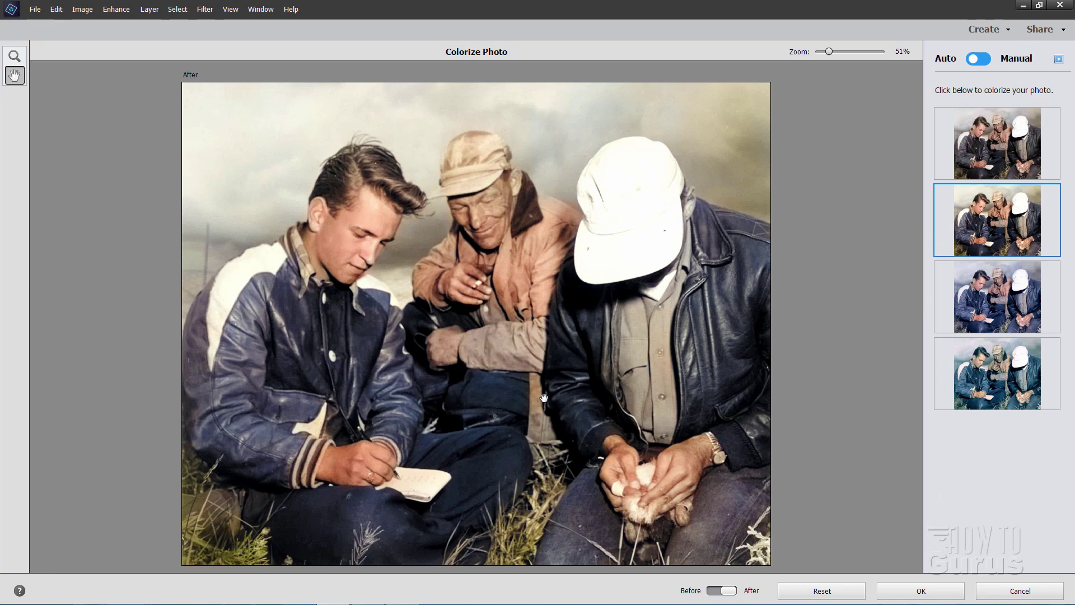
In Manual mode, make a new selection of the middle man's lower sleeve and jacket hem, subtracting the excess above the sleeve.
{"action": "left_click", "coordinate": [983, 59]}
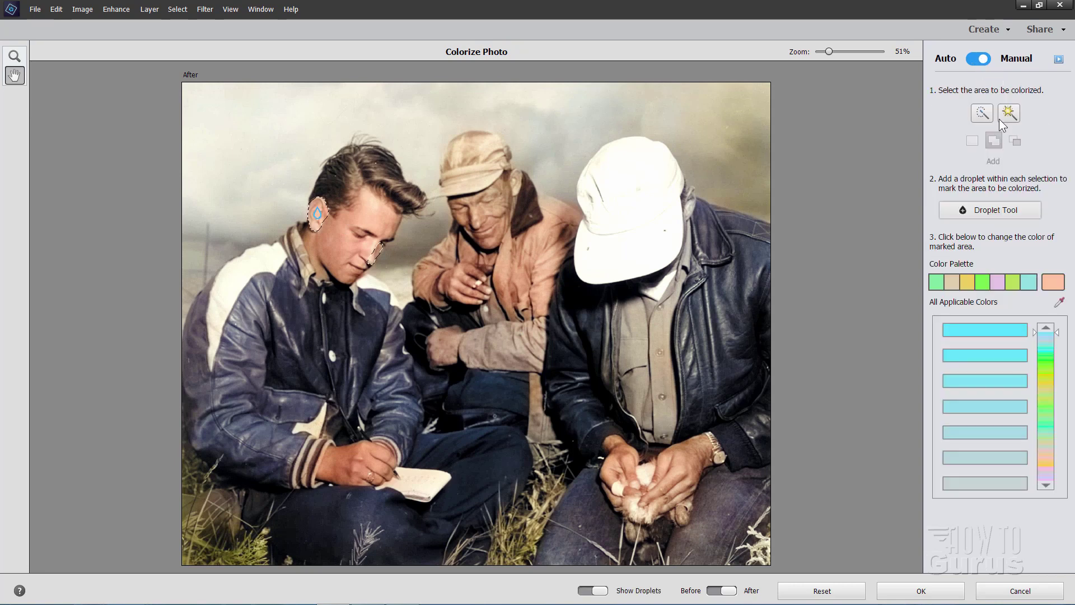
{"action": "left_click", "coordinate": [982, 114]}
{"action": "left_click", "coordinate": [972, 141]}
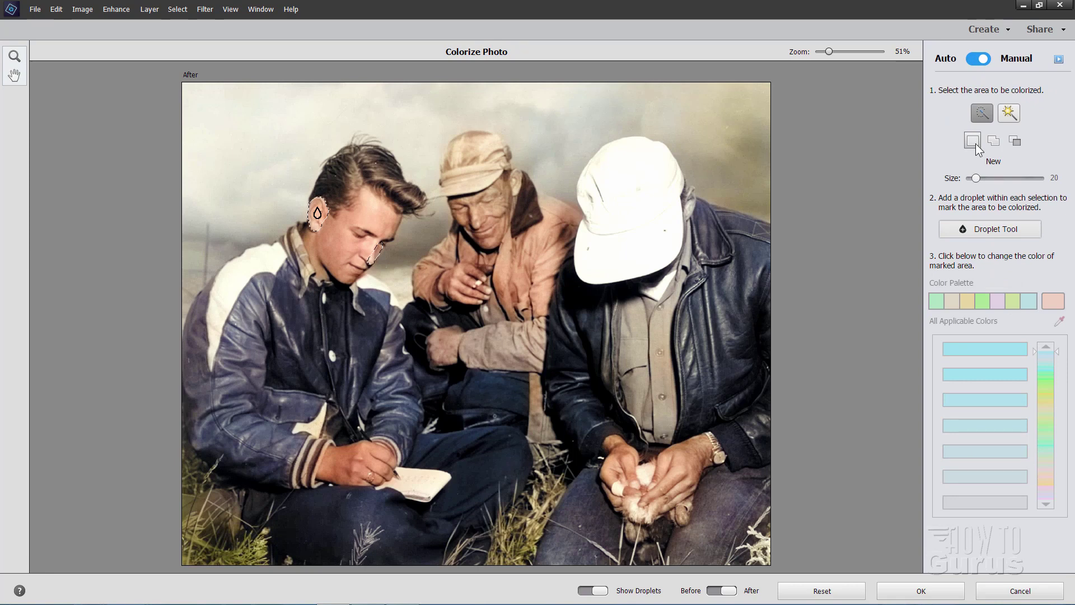
{"action": "mouse_move", "coordinate": [474, 343]}
{"action": "left_mouse_down"}
{"action": "mouse_move", "coordinate": [500, 337]}
{"action": "mouse_move", "coordinate": [536, 385]}
{"action": "mouse_move", "coordinate": [541, 426]}
{"action": "mouse_move", "coordinate": [538, 412]}
{"action": "left_mouse_up"}
{"action": "key", "text": "alt"}
{"action": "left_click_drag", "start_coordinate": [500, 301], "coordinate": [493, 314]}
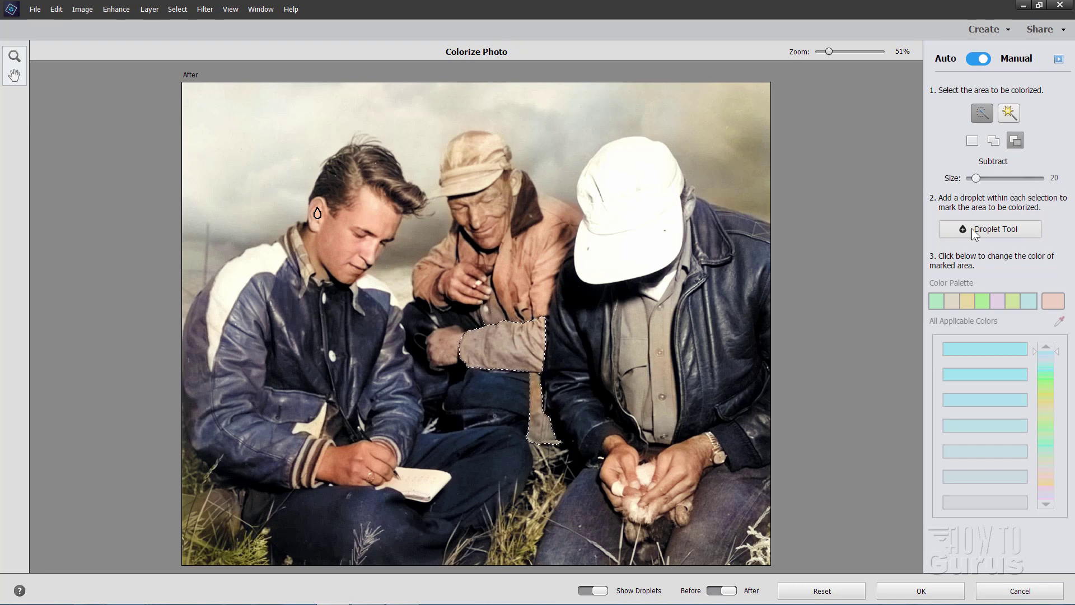
Mark the sleeve with a droplet, recolor the selection with the orange-brown sampled from his upper jacket, and return to Auto mode.
{"action": "left_click", "coordinate": [998, 230]}
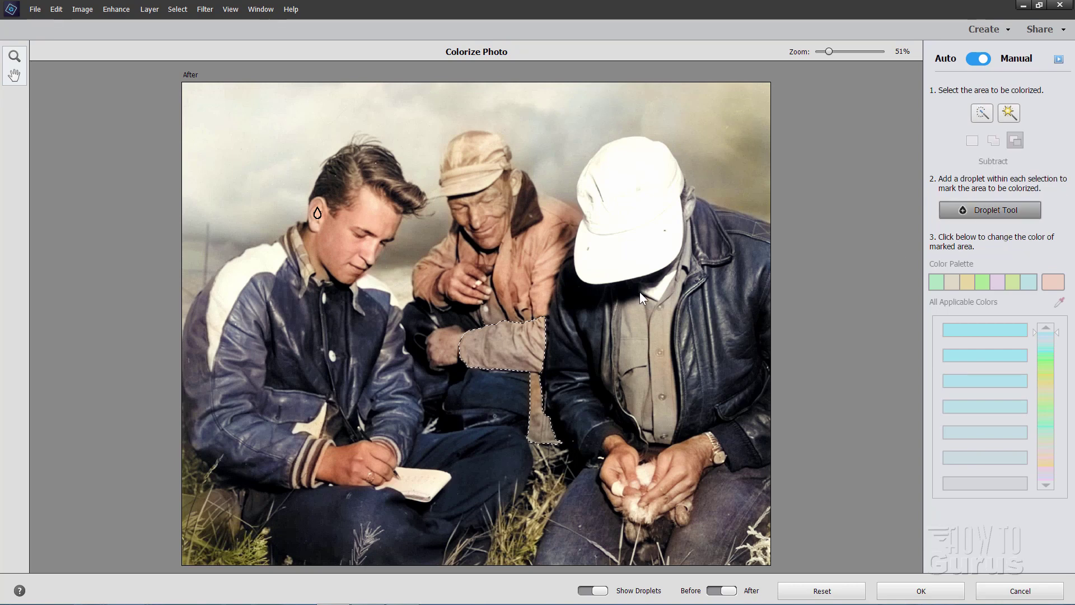
{"action": "left_click", "coordinate": [506, 342]}
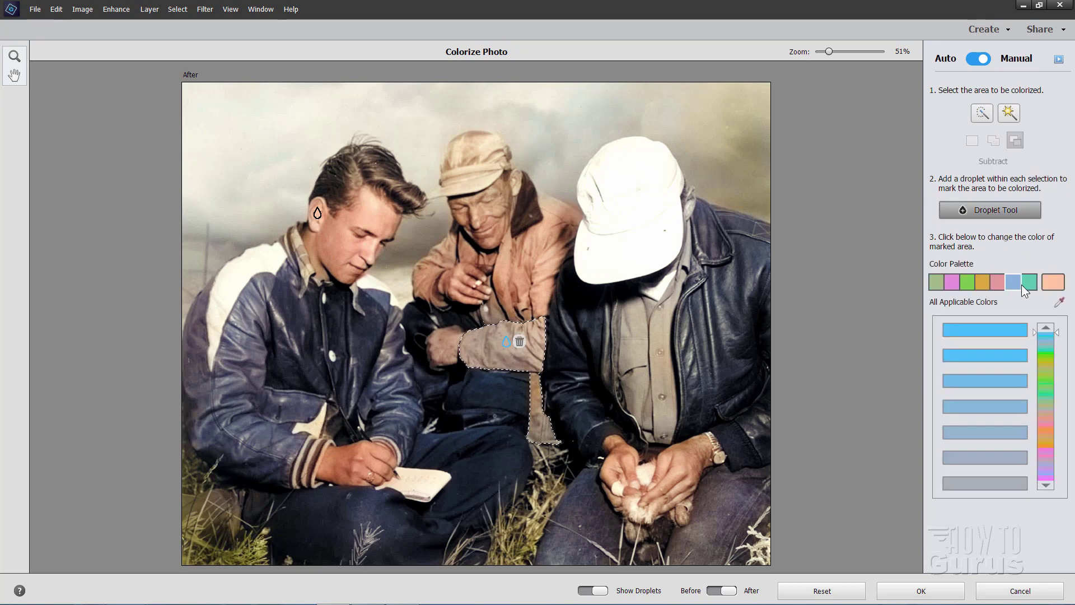
{"action": "left_click", "coordinate": [1060, 303]}
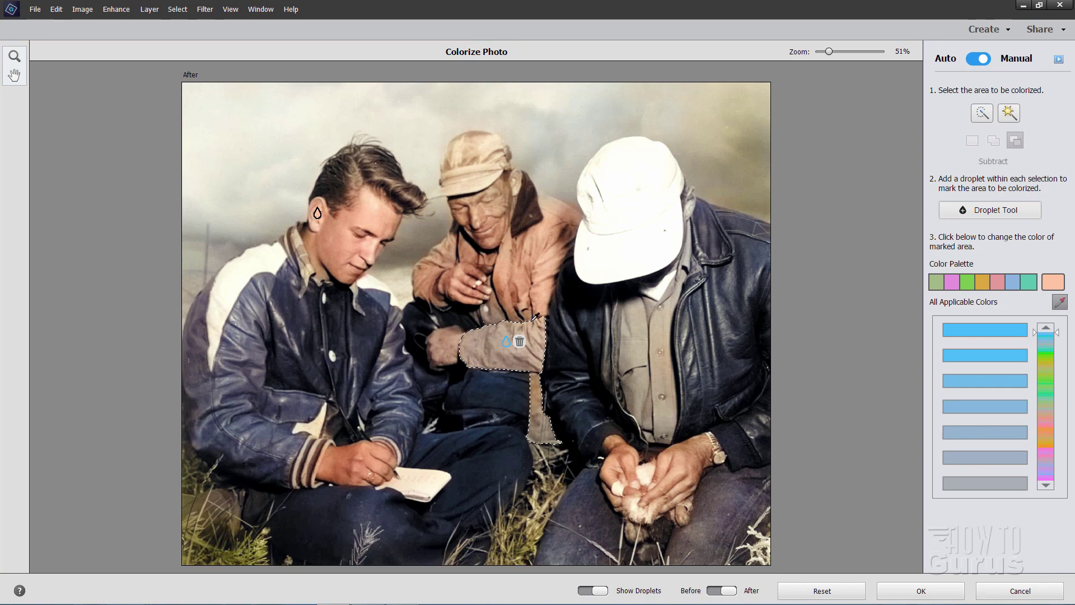
{"action": "left_click", "coordinate": [544, 289]}
{"action": "left_click", "coordinate": [974, 58]}
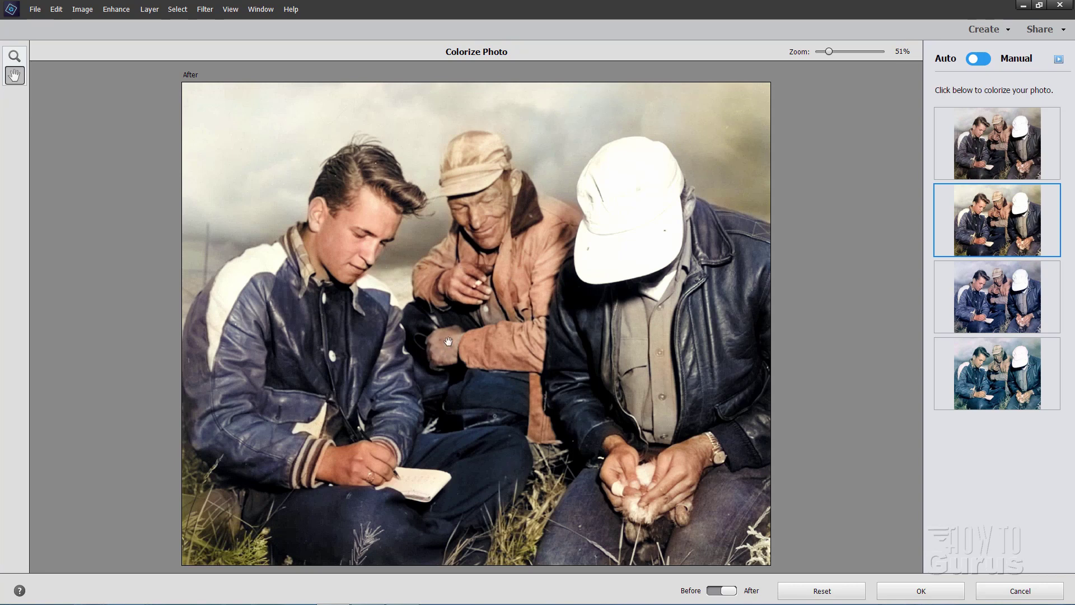
In Manual mode, make a new Quick Selection of the middle man's lower hand and add the missed parts.
{"action": "left_click", "coordinate": [989, 58]}
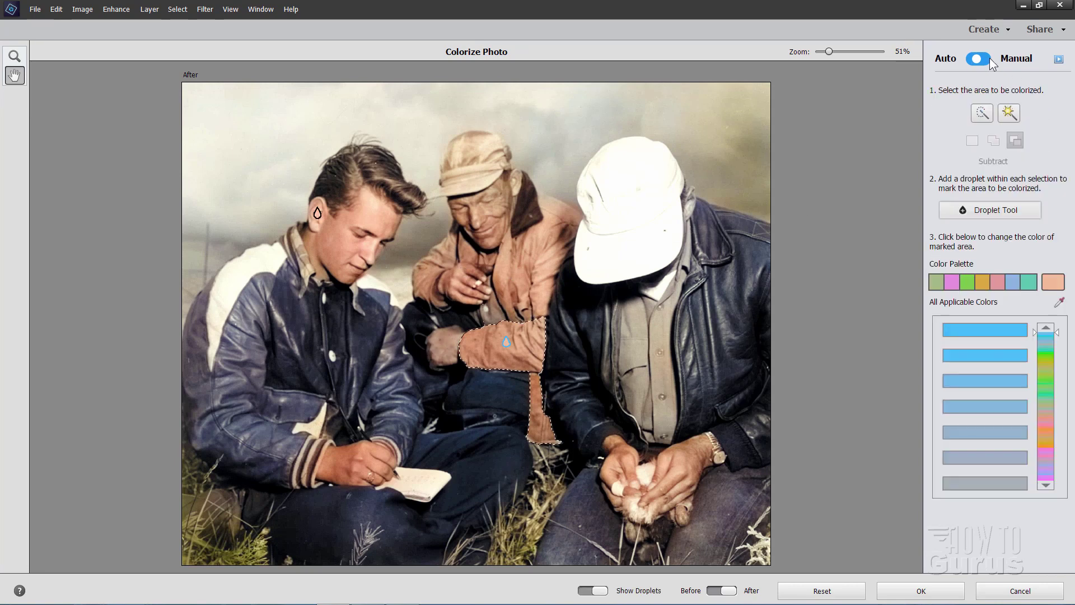
{"action": "left_click", "coordinate": [982, 112]}
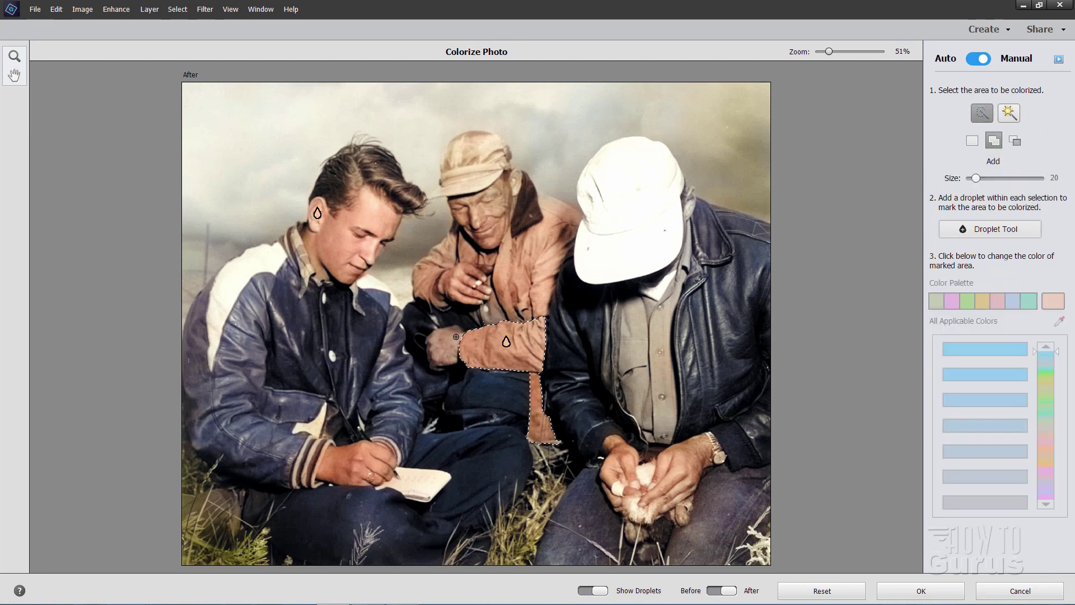
{"action": "left_click", "coordinate": [973, 141]}
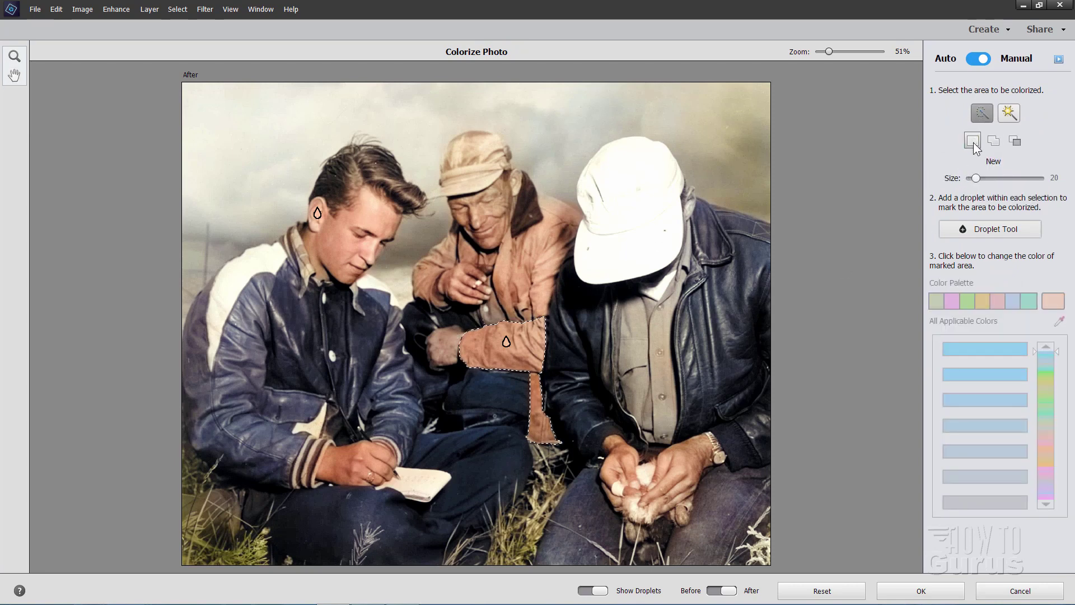
{"action": "left_click", "coordinate": [448, 338]}
{"action": "left_click", "coordinate": [993, 140]}
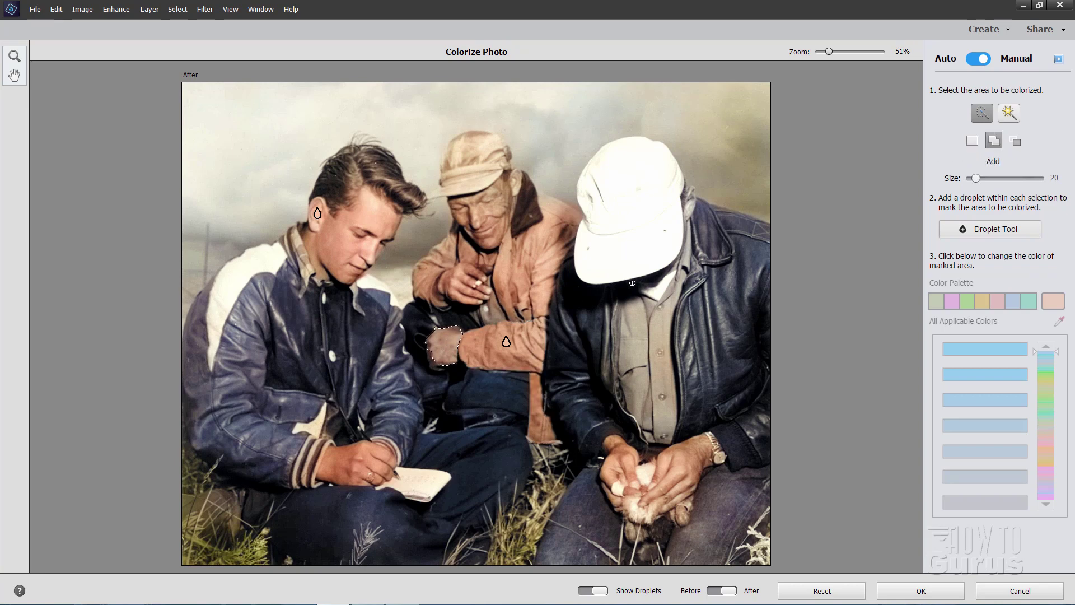
{"action": "left_click", "coordinate": [443, 349]}
Mark the lower hand with a droplet, recolor it with a skin tone sampled from his raised hand, and return to Auto mode.
{"action": "left_click", "coordinate": [986, 231]}
{"action": "left_click", "coordinate": [445, 339]}
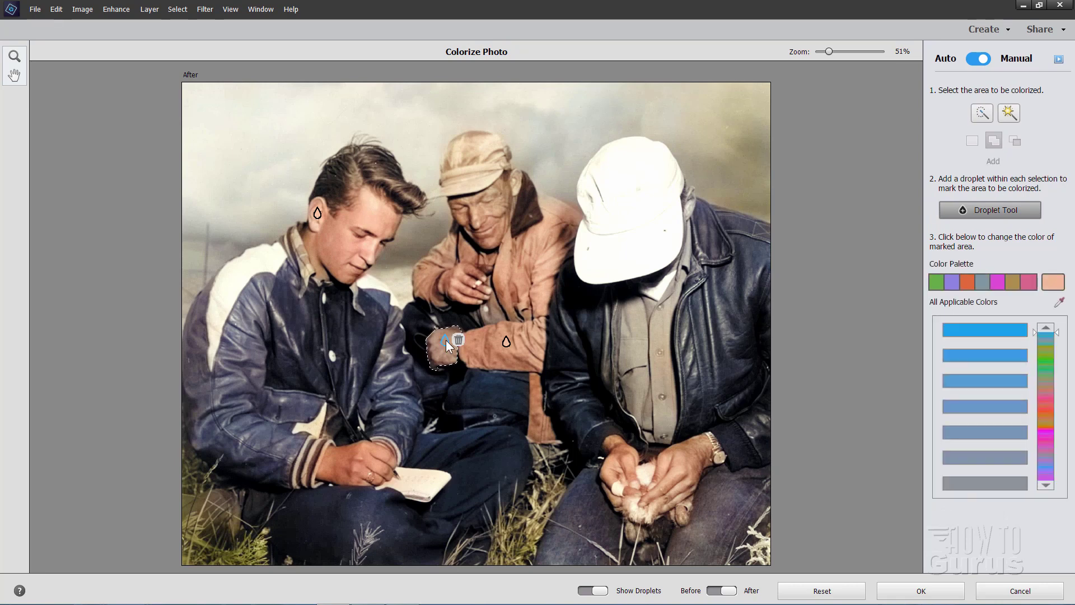
{"action": "left_click", "coordinate": [1059, 301]}
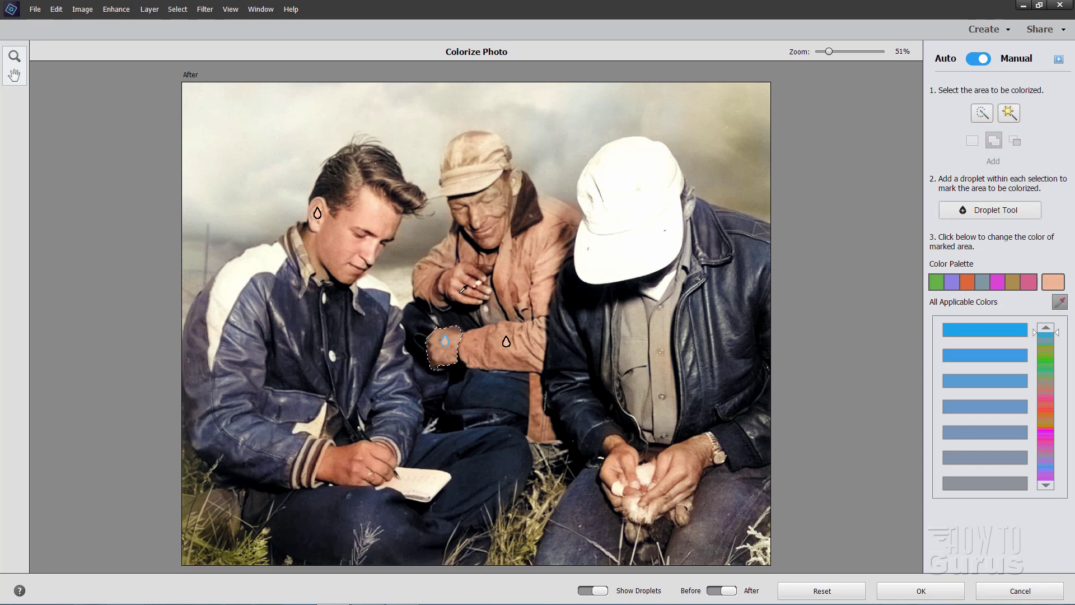
{"action": "left_click", "coordinate": [974, 58]}
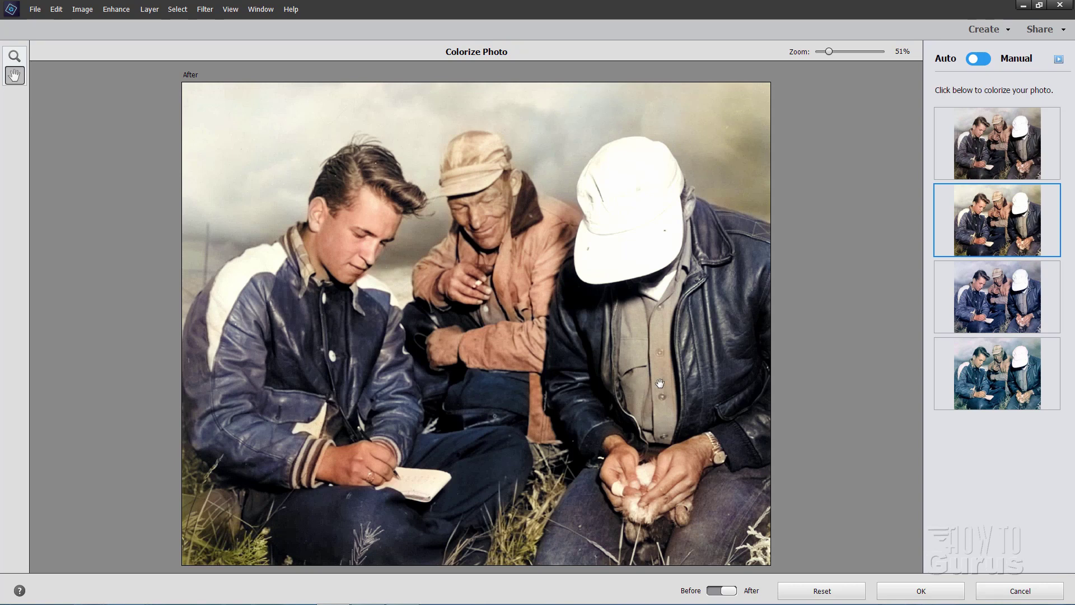
Apply the finished colorization from Manual mode and compare it with the black-and-white original by hiding and reshowing the Background Copy layer.
{"action": "left_click", "coordinate": [989, 60]}
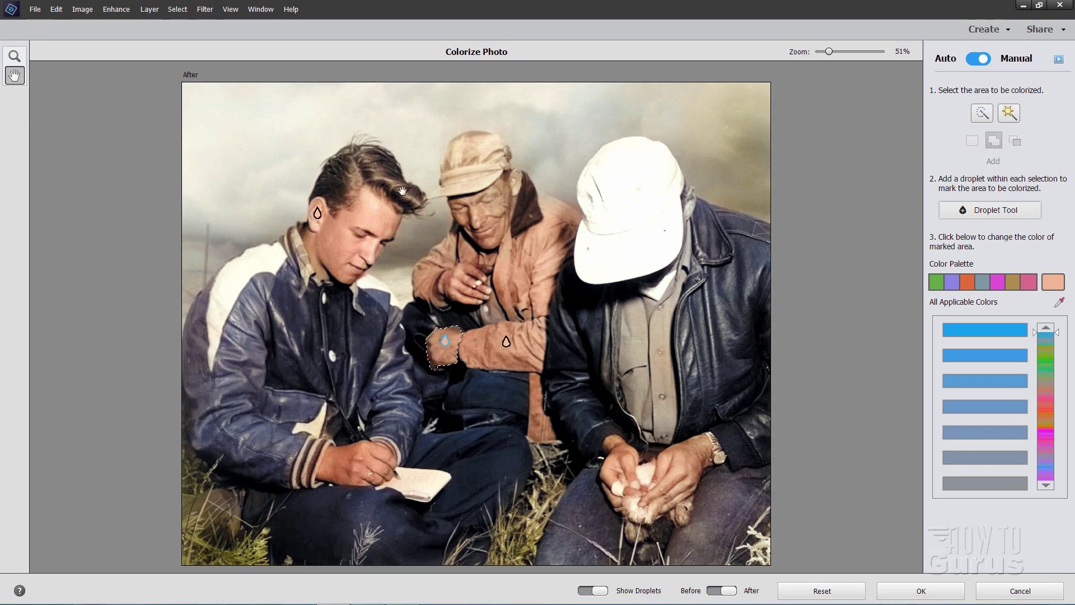
{"action": "left_click", "coordinate": [920, 591]}
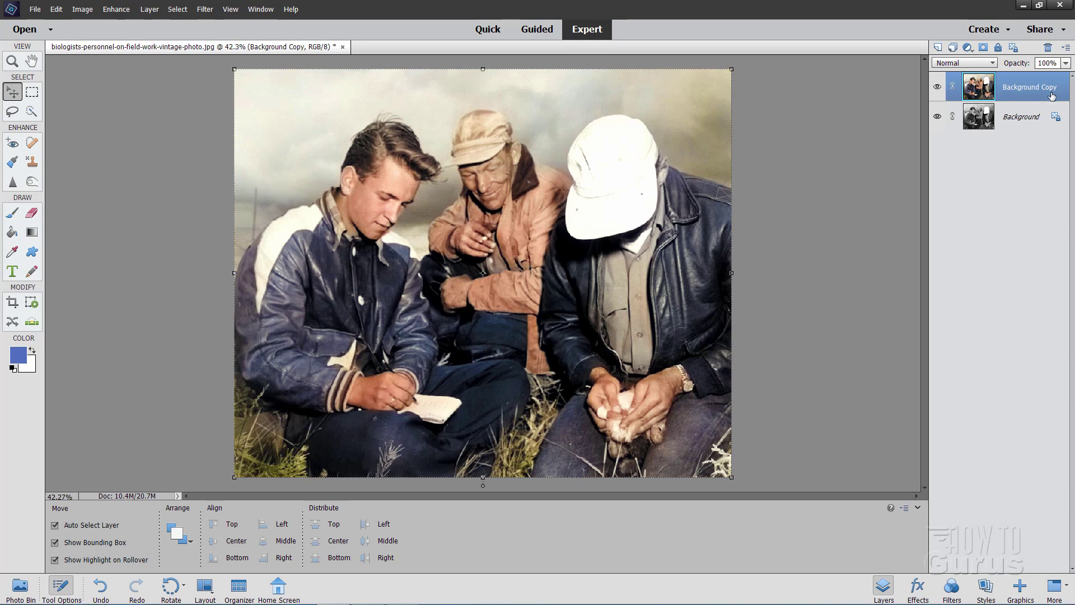
{"action": "left_click", "coordinate": [937, 88]}
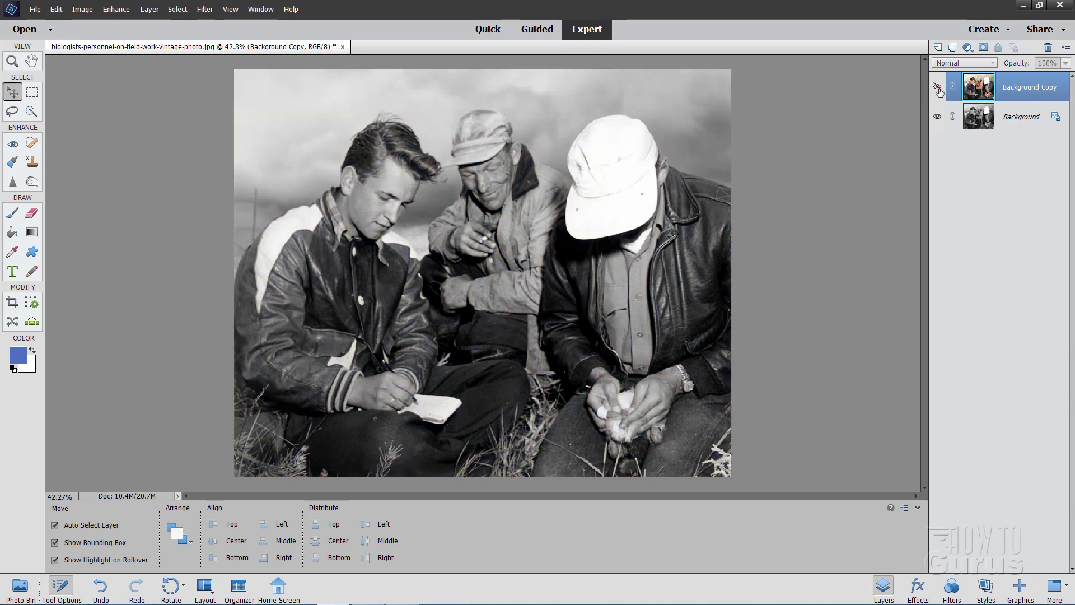
{"action": "left_click", "coordinate": [938, 88]}
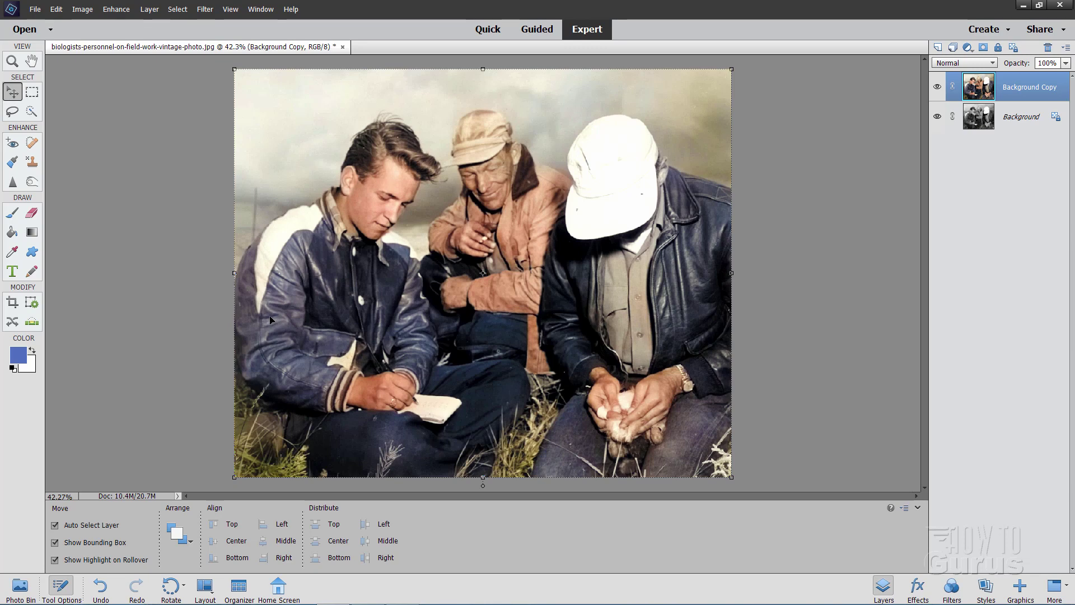
Make a new Quick Selection of the blue sleeves and outer panels of the young man's jacket, adding missed parts and subtracting the excess.
{"action": "left_click", "coordinate": [32, 111]}
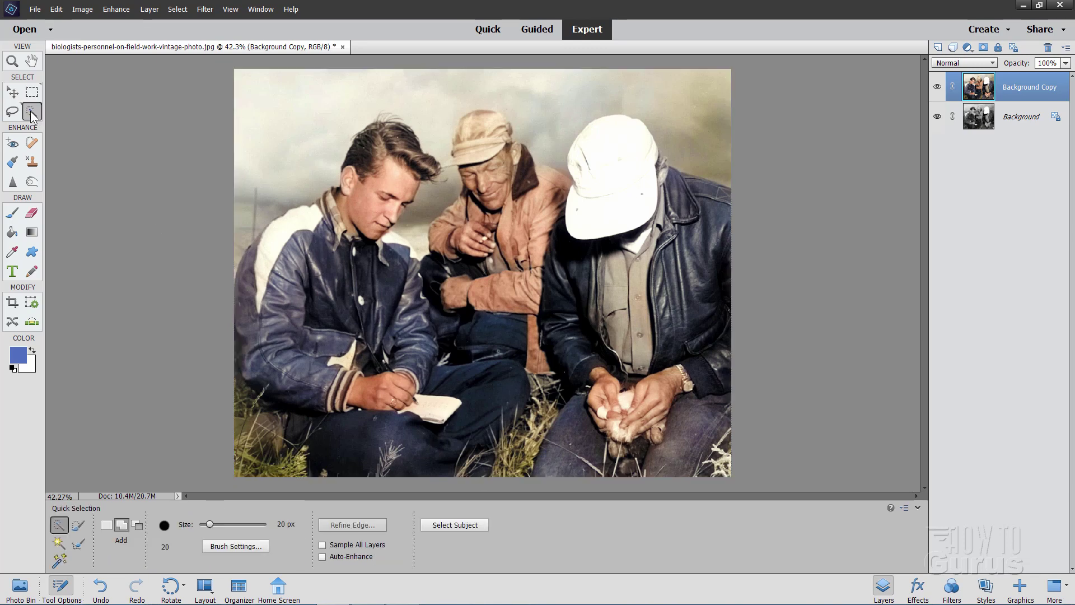
{"action": "left_click", "coordinate": [109, 525]}
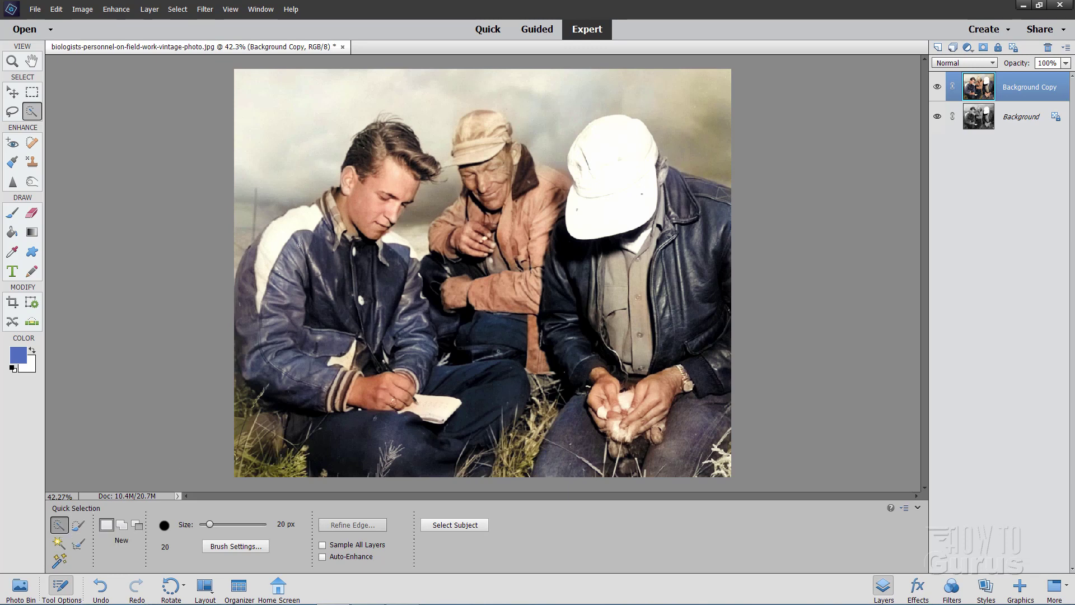
{"action": "mouse_move", "coordinate": [299, 243]}
{"action": "left_mouse_down"}
{"action": "mouse_move", "coordinate": [280, 268]}
{"action": "mouse_move", "coordinate": [287, 287]}
{"action": "left_mouse_up"}
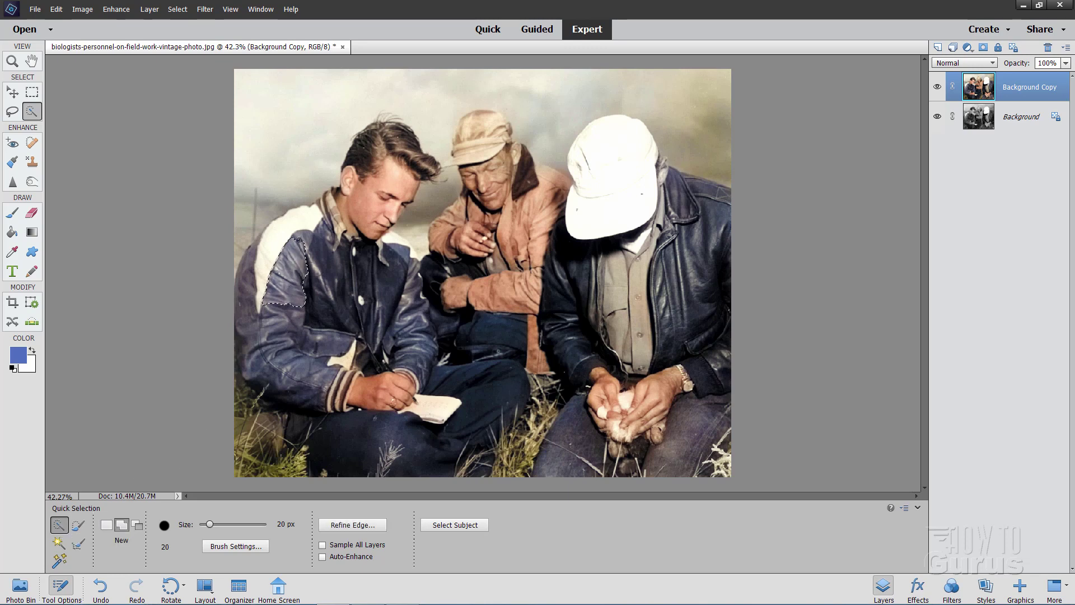
{"action": "left_click", "coordinate": [308, 236]}
{"action": "mouse_move", "coordinate": [246, 259]}
{"action": "left_mouse_down"}
{"action": "mouse_move", "coordinate": [246, 323]}
{"action": "mouse_move", "coordinate": [277, 352]}
{"action": "mouse_move", "coordinate": [271, 375]}
{"action": "mouse_move", "coordinate": [305, 390]}
{"action": "mouse_move", "coordinate": [317, 350]}
{"action": "left_mouse_up"}
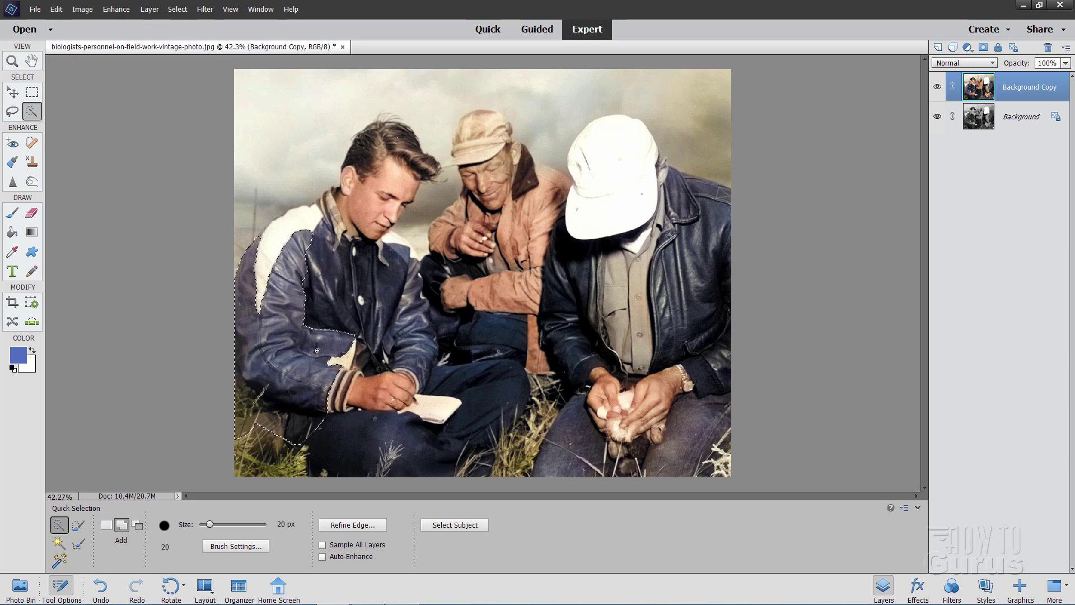
{"action": "mouse_move", "coordinate": [394, 341]}
{"action": "left_mouse_down"}
{"action": "mouse_move", "coordinate": [415, 268]}
{"action": "mouse_move", "coordinate": [424, 355]}
{"action": "mouse_move", "coordinate": [428, 325]}
{"action": "left_mouse_up"}
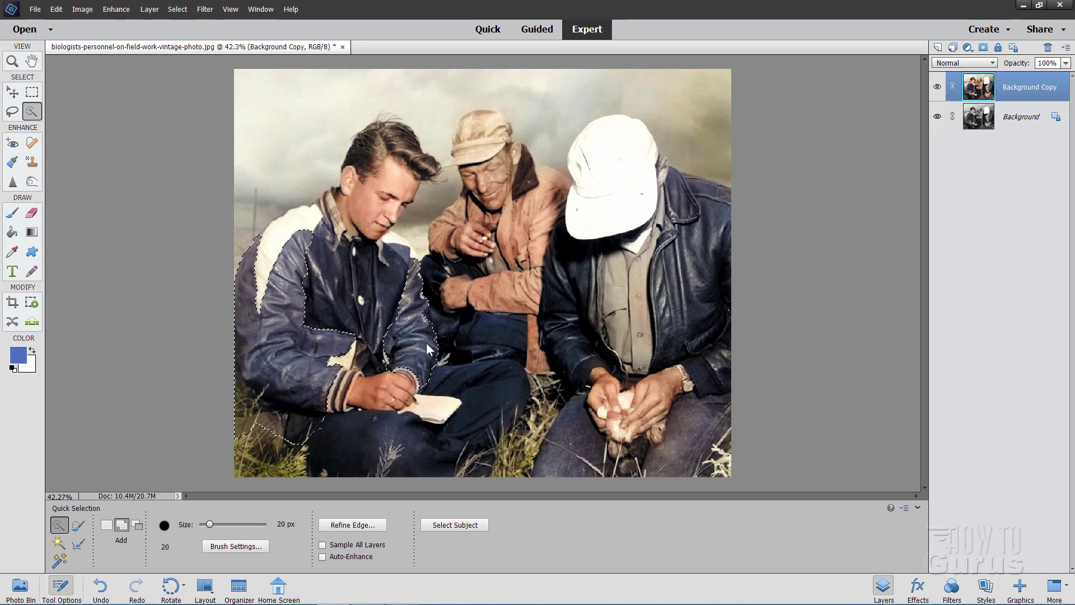
{"action": "left_click", "coordinate": [407, 273]}
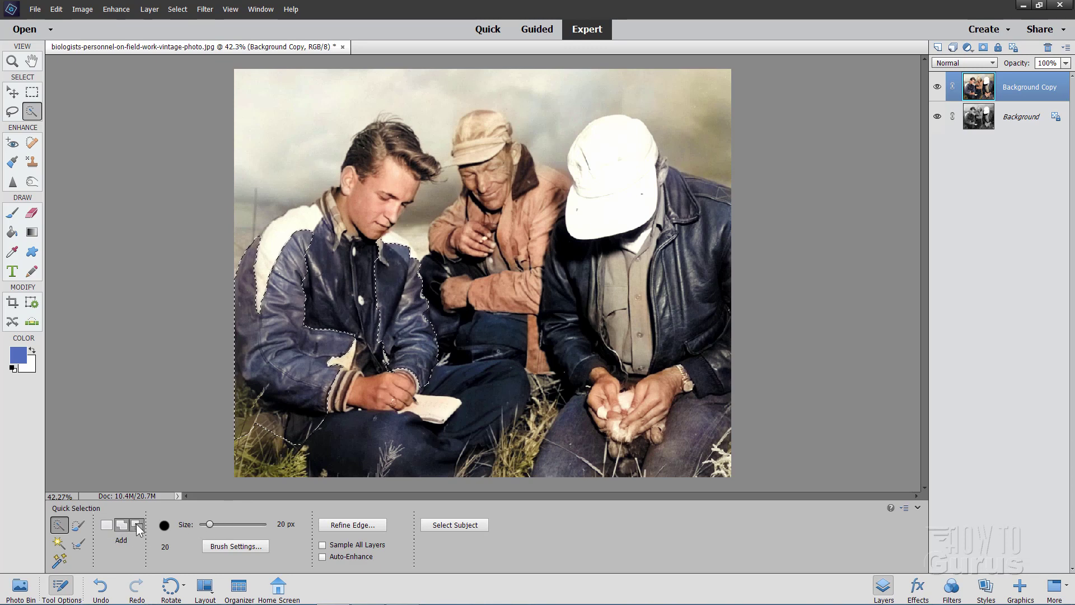
{"action": "left_click", "coordinate": [136, 523]}
{"action": "mouse_move", "coordinate": [390, 270]}
{"action": "left_mouse_down"}
{"action": "mouse_move", "coordinate": [387, 290]}
{"action": "mouse_move", "coordinate": [392, 258]}
{"action": "left_mouse_up"}
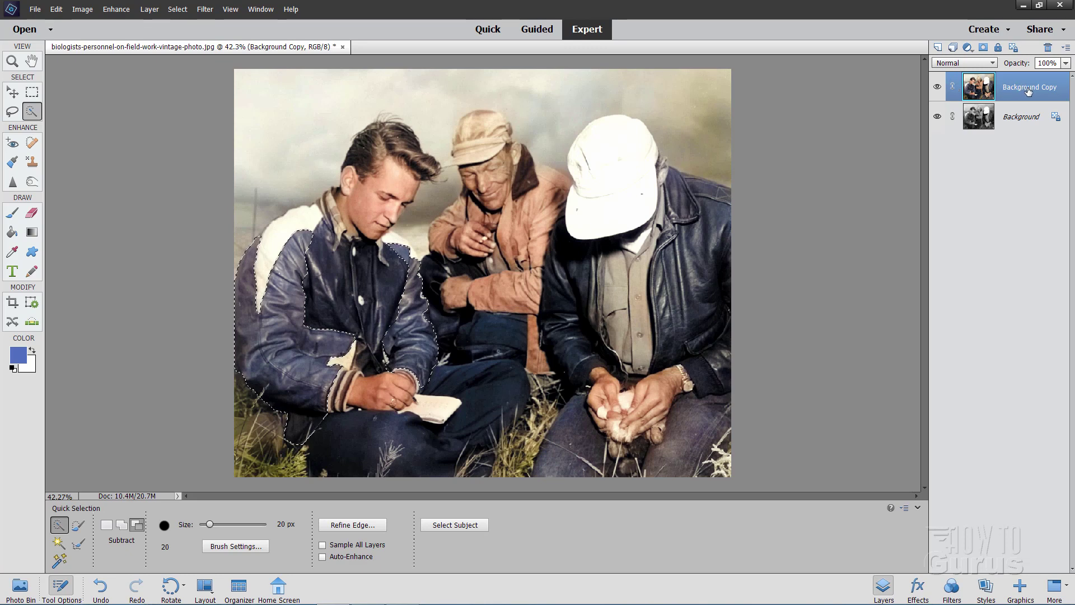
Add a new layer above Background Copy, mask it with the jacket selection, and make the layer's image active instead of its mask.
{"action": "left_click", "coordinate": [938, 47]}
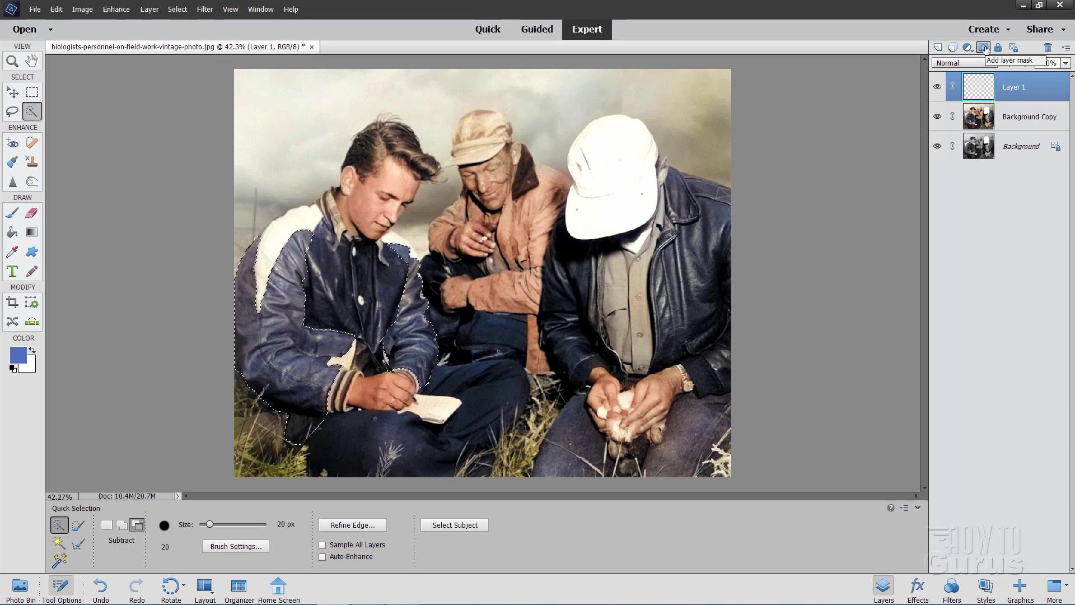
{"action": "left_click", "coordinate": [984, 48]}
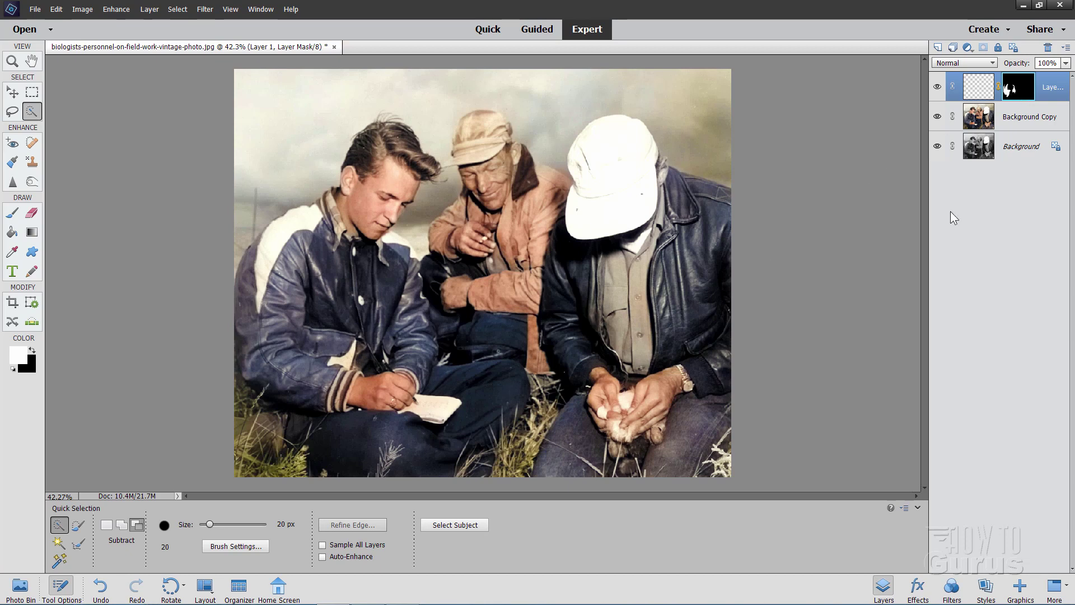
{"action": "left_click", "coordinate": [978, 95]}
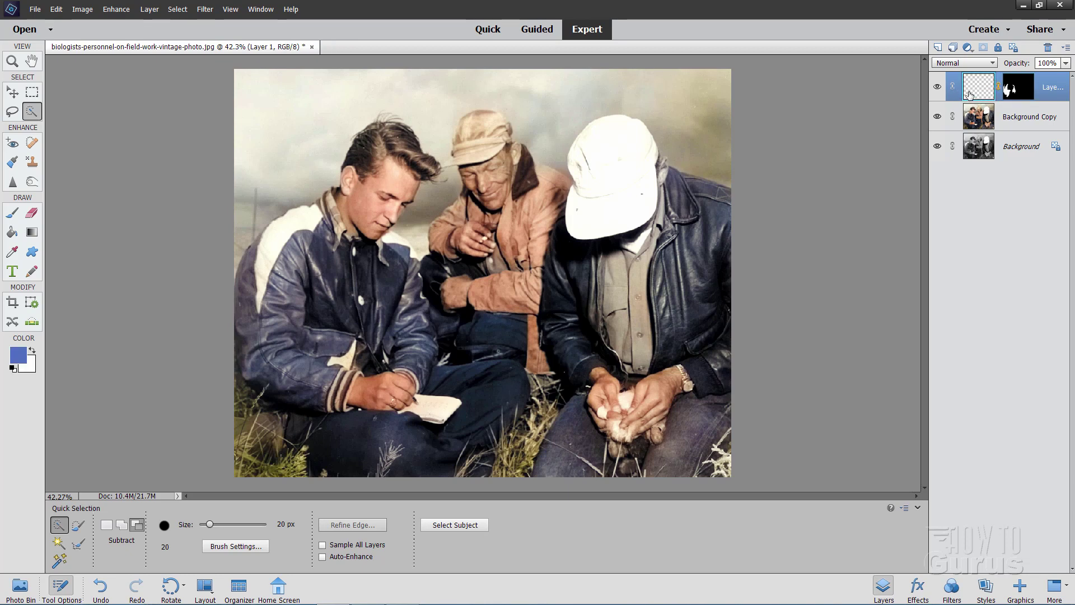
Sample a grey-blue from the young man's jacket sleeves as the foreground color.
{"action": "left_click", "coordinate": [13, 251]}
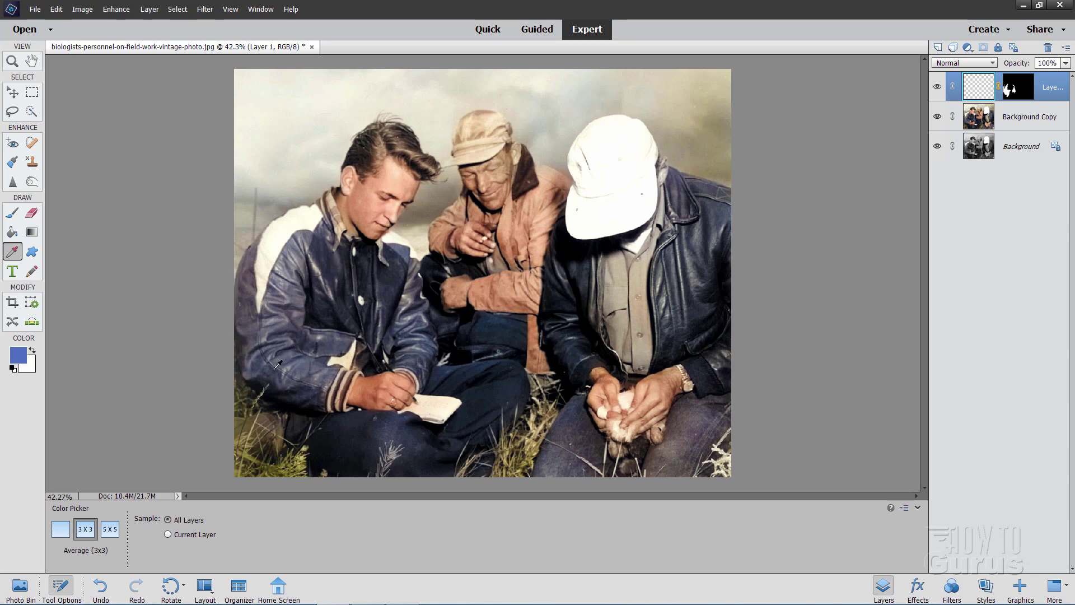
{"action": "left_click", "coordinate": [260, 361]}
{"action": "left_click", "coordinate": [274, 366]}
{"action": "left_click", "coordinate": [286, 361]}
{"action": "left_click", "coordinate": [425, 336]}
{"action": "left_click", "coordinate": [425, 336]}
Change the foreground color to a brighter, more saturated blue of the same hue in the Color Picker.
{"action": "left_click", "coordinate": [17, 355]}
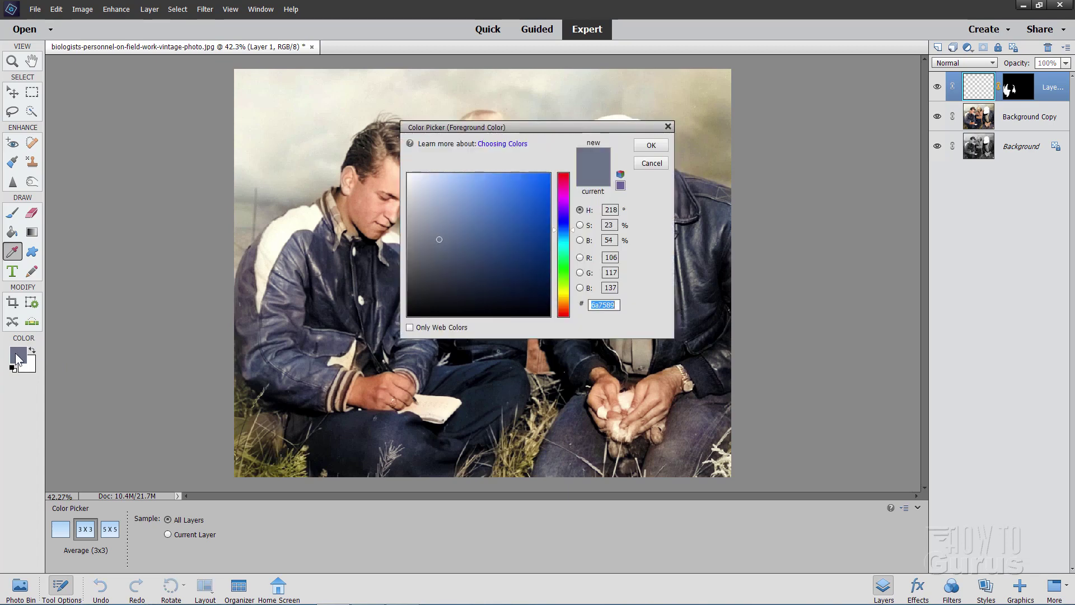
{"action": "left_click_drag", "start_coordinate": [459, 128], "coordinate": [538, 187]}
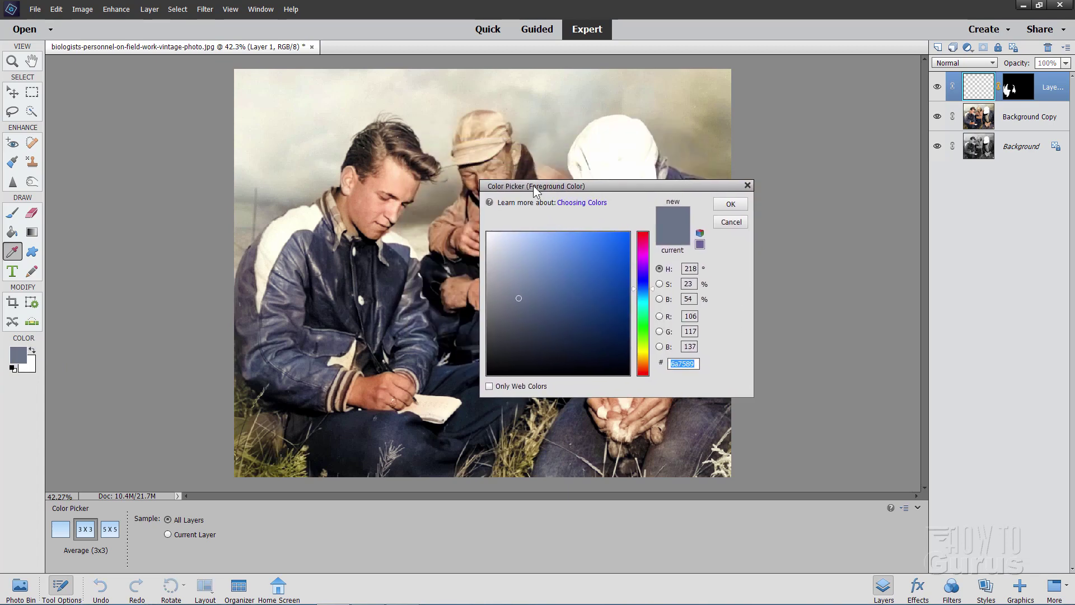
{"action": "left_click", "coordinate": [517, 299]}
{"action": "left_click", "coordinate": [538, 300]}
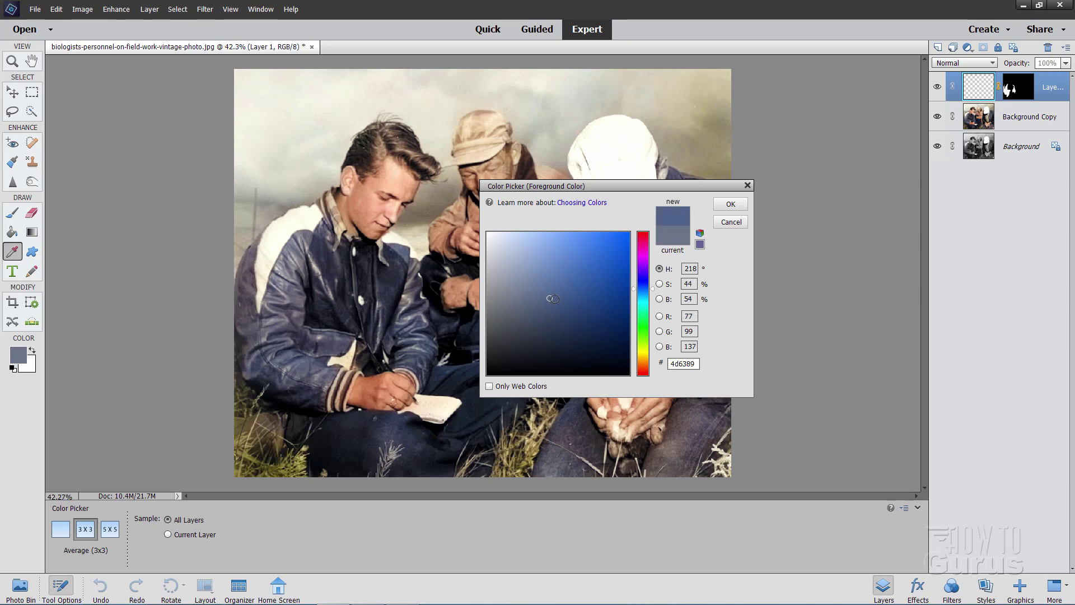
{"action": "left_click", "coordinate": [555, 289]}
{"action": "left_click_drag", "start_coordinate": [556, 287], "coordinate": [567, 282]}
{"action": "left_click_drag", "start_coordinate": [570, 277], "coordinate": [571, 276]}
{"action": "left_click", "coordinate": [738, 205]}
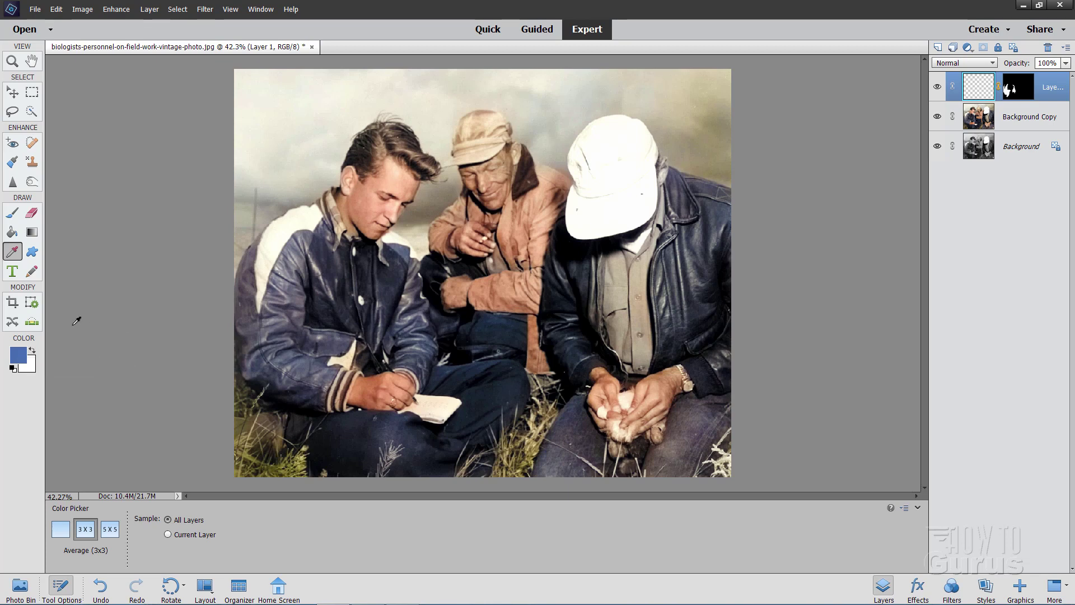
Fill the masked layer with the blue foreground color using the Paint Bucket and set its blend mode to Soft Light.
{"action": "left_click", "coordinate": [12, 232]}
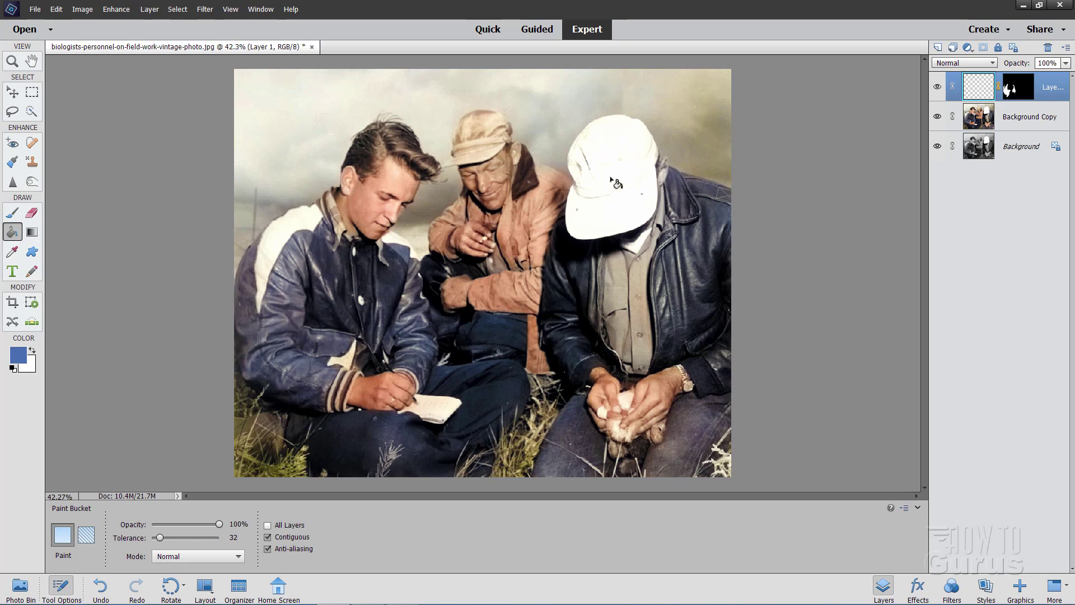
{"action": "left_click", "coordinate": [518, 271]}
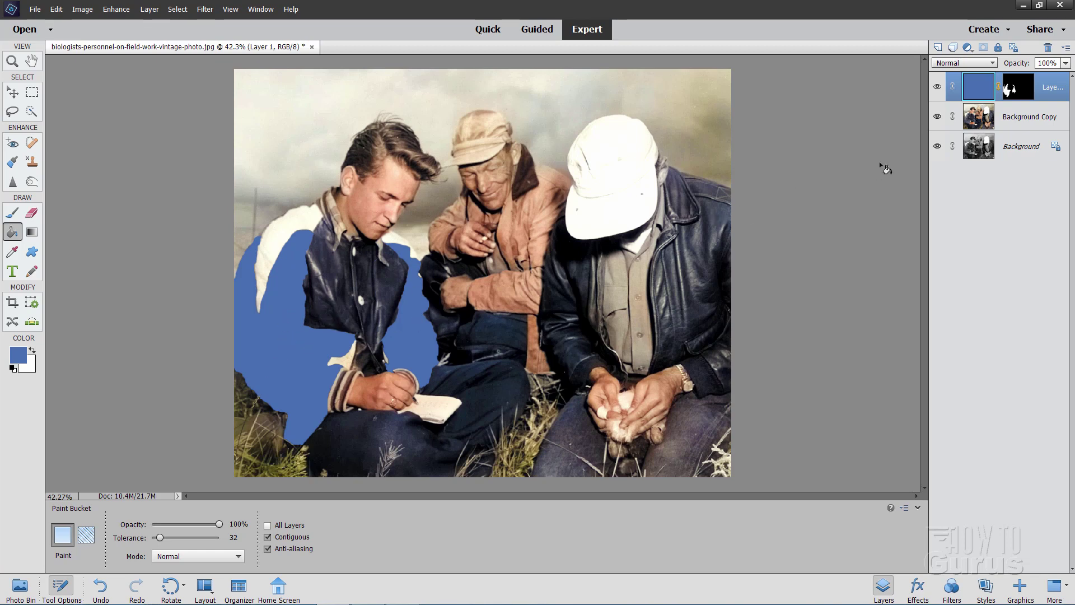
{"action": "left_click", "coordinate": [952, 64]}
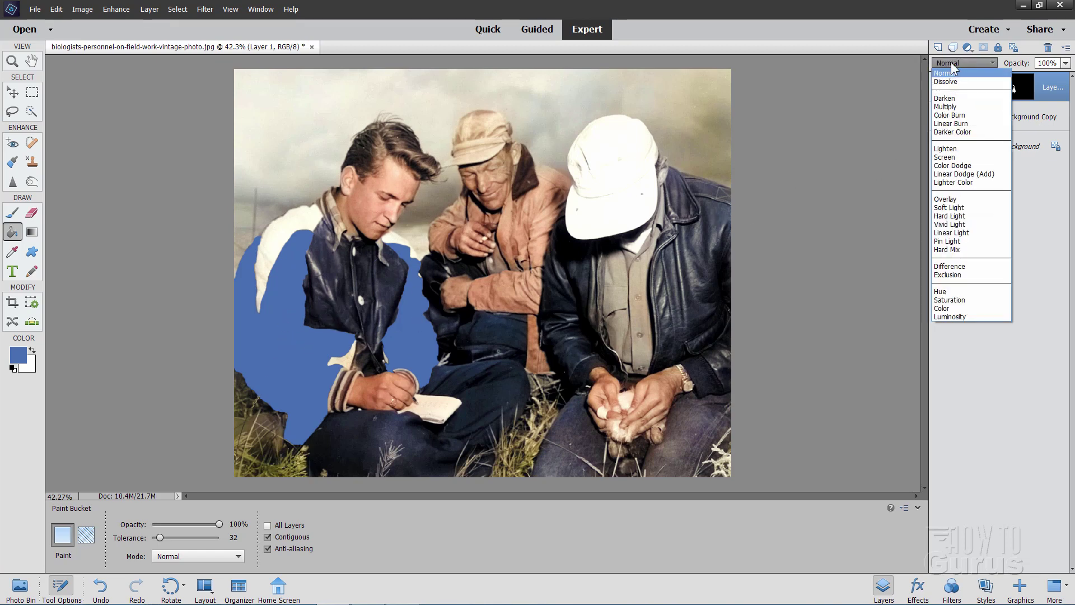
{"action": "left_click", "coordinate": [952, 206]}
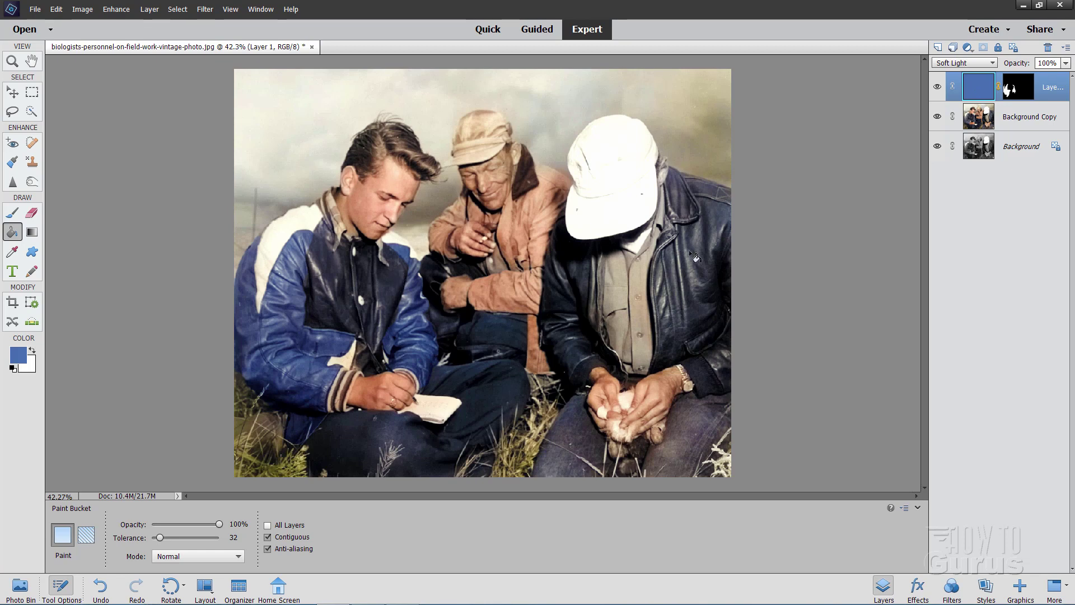
Set the blue jacket layer's opacity to 54% and compare the photo with that layer hidden and shown.
{"action": "left_click", "coordinate": [938, 87]}
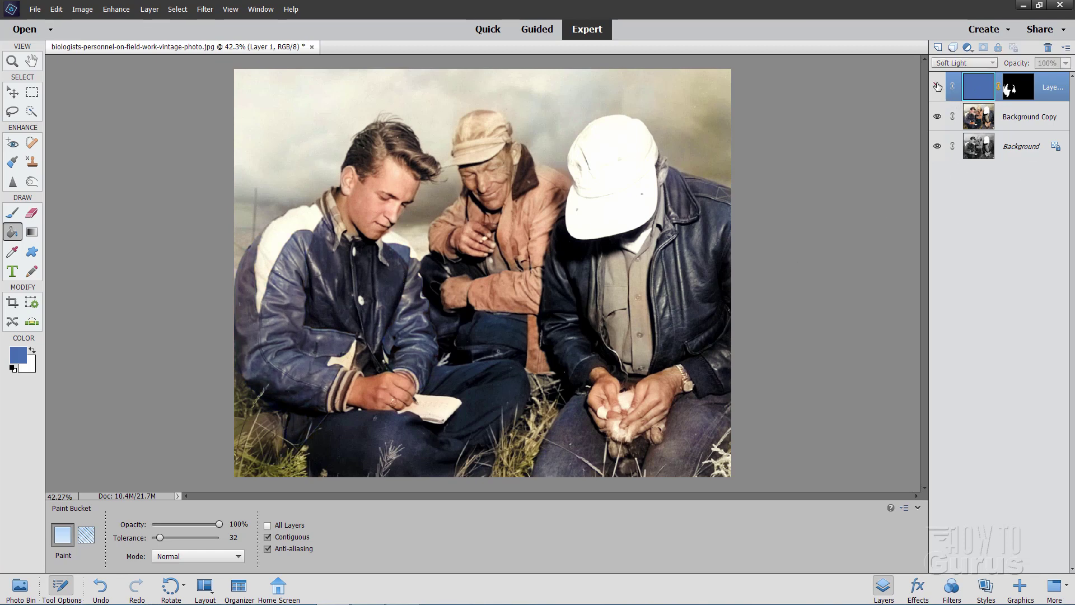
{"action": "left_click", "coordinate": [938, 87]}
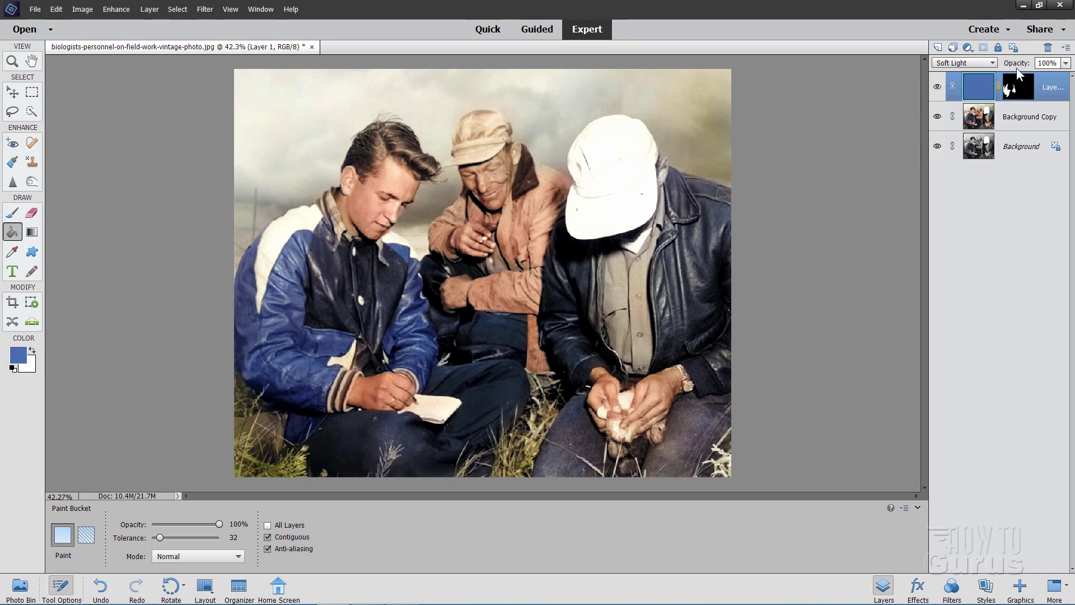
{"action": "left_click", "coordinate": [1065, 63]}
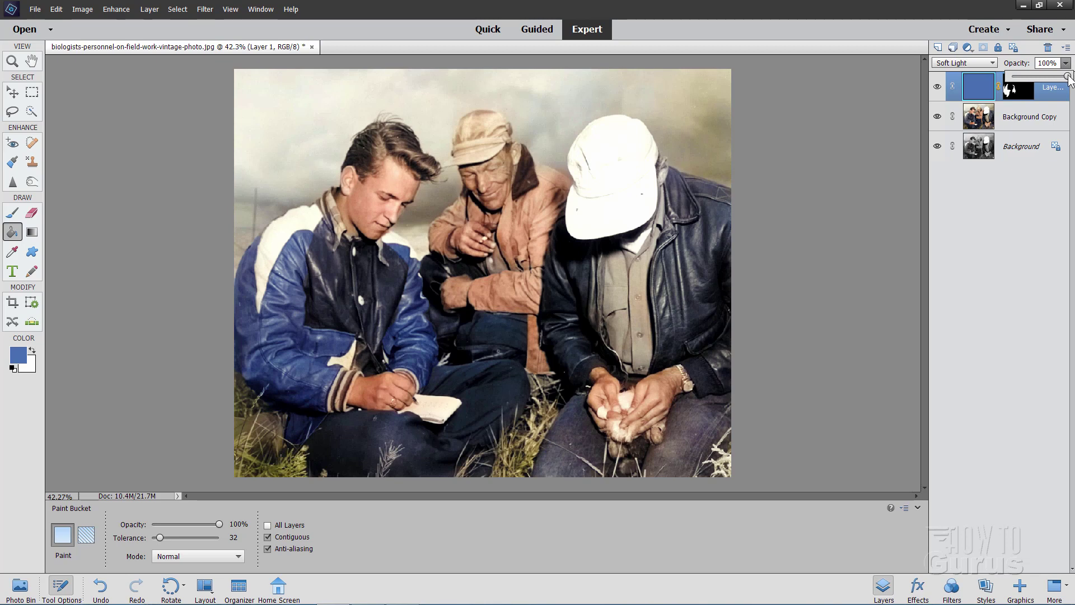
{"action": "left_click_drag", "start_coordinate": [1067, 77], "coordinate": [1045, 83]}
{"action": "left_click", "coordinate": [969, 198]}
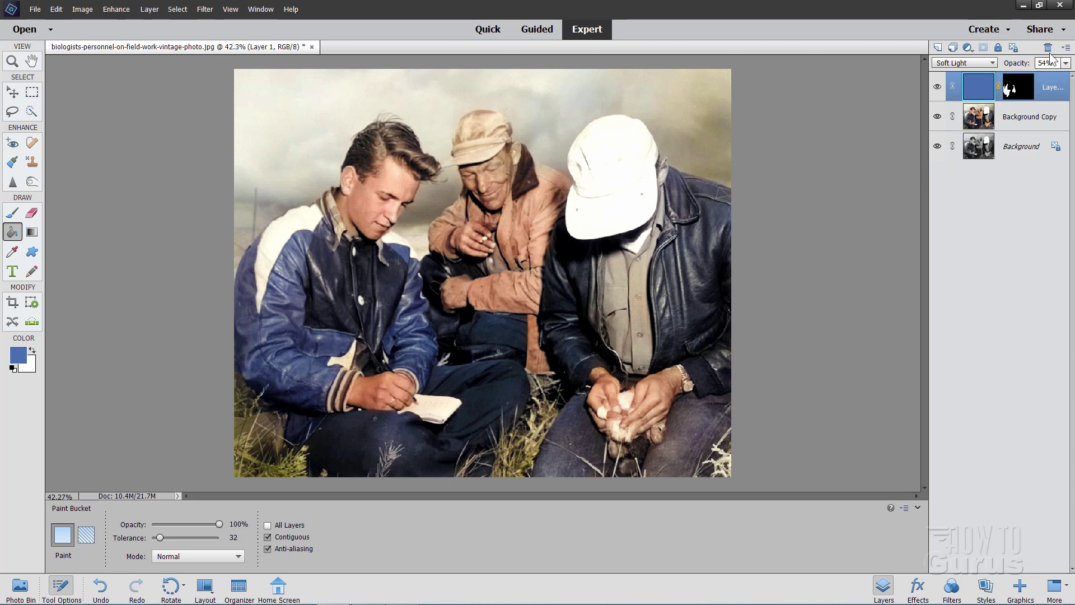
{"action": "left_click", "coordinate": [938, 88]}
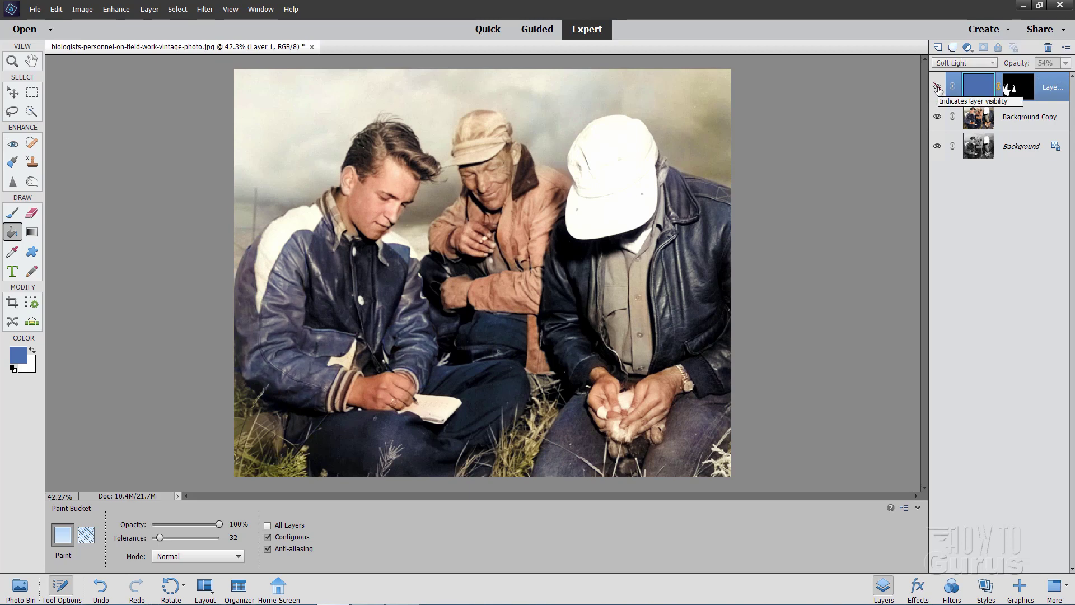
{"action": "left_click", "coordinate": [938, 88]}
{"action": "left_click", "coordinate": [938, 88]}
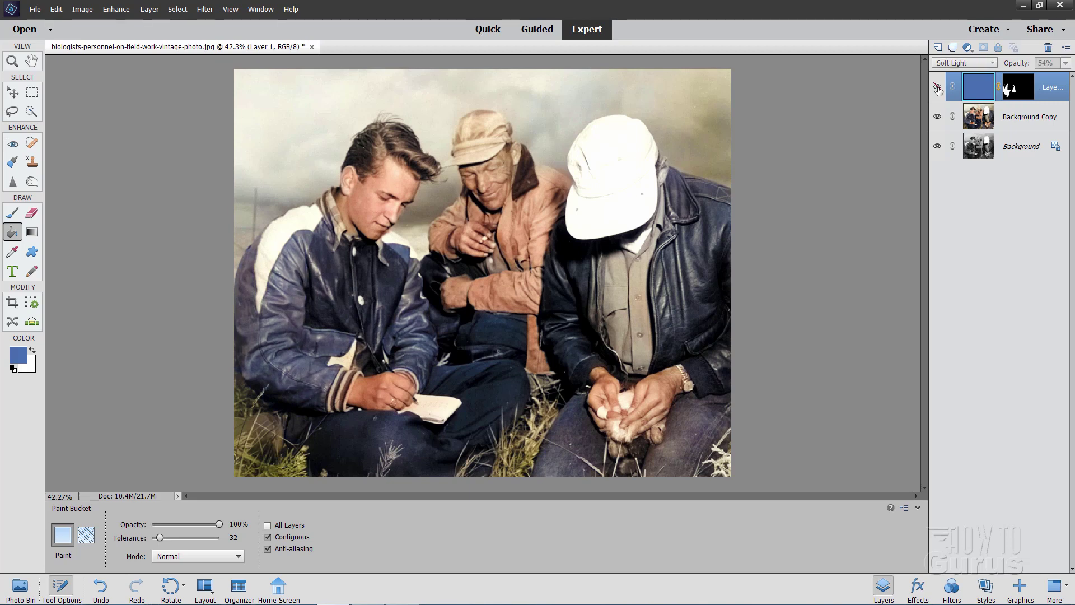
{"action": "left_click", "coordinate": [938, 88]}
{"action": "left_click", "coordinate": [938, 88]}
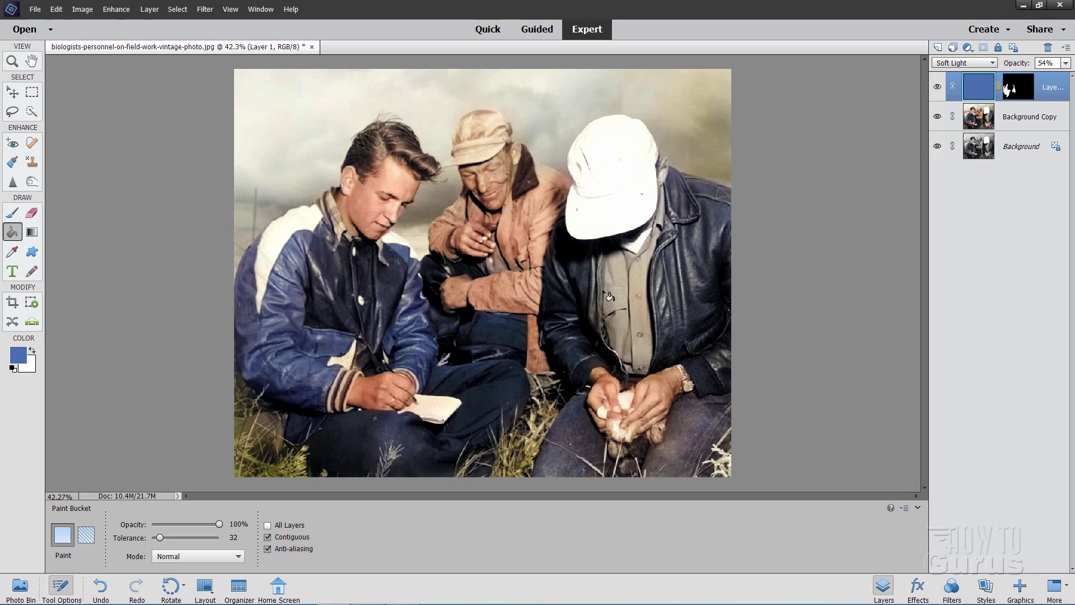
On the Background Copy layer, make a new Quick Selection of the shirt of the man in the white cap, refining its edges.
{"action": "left_click", "coordinate": [1014, 125]}
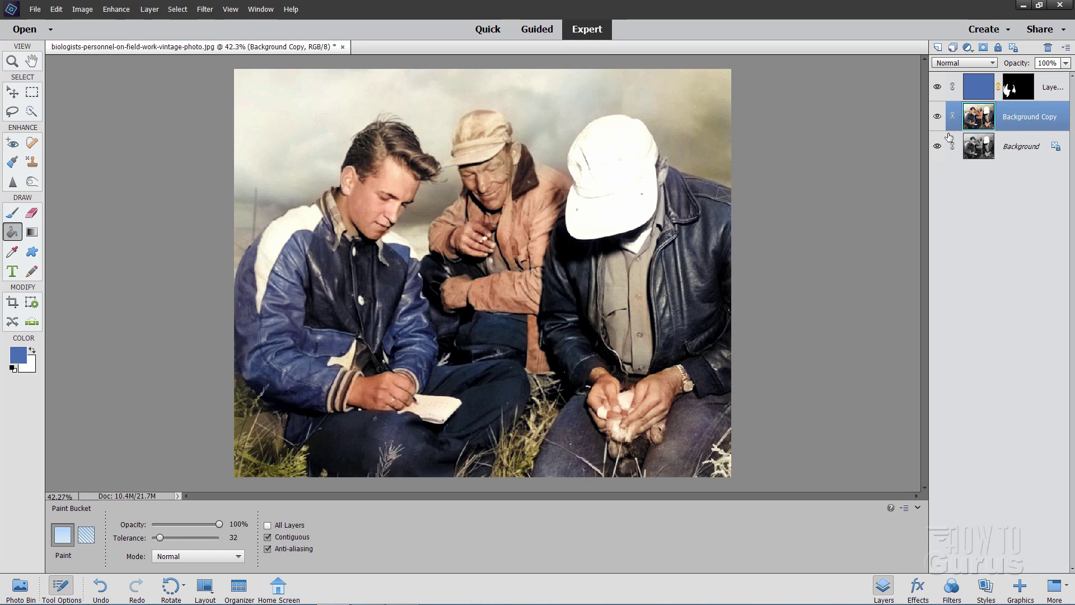
{"action": "left_click", "coordinate": [32, 110]}
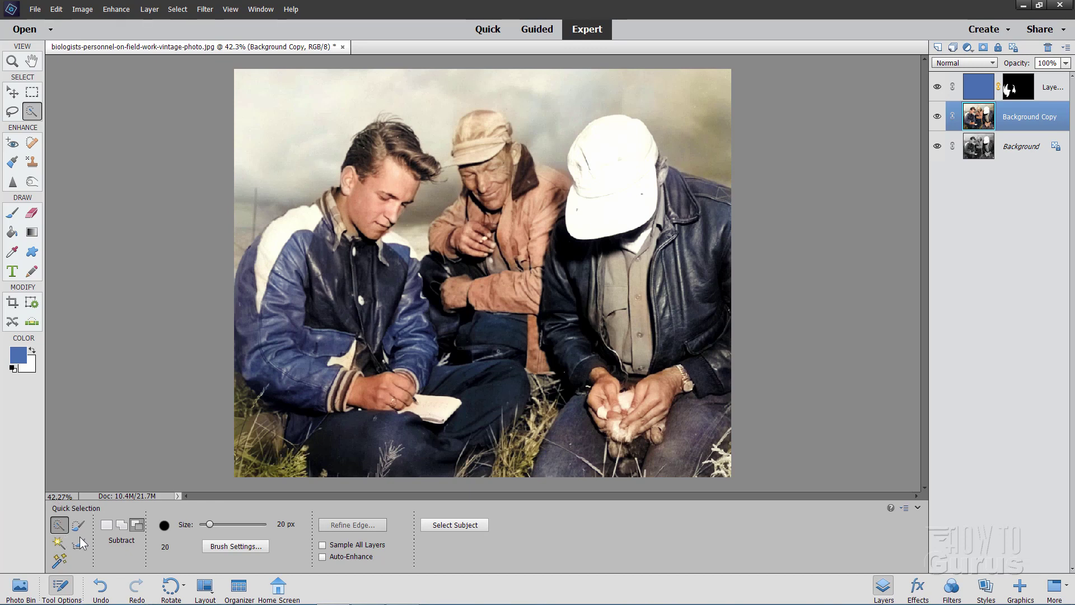
{"action": "left_click", "coordinate": [105, 525]}
{"action": "left_click", "coordinate": [284, 525]}
{"action": "left_click_drag", "start_coordinate": [662, 202], "coordinate": [643, 271]}
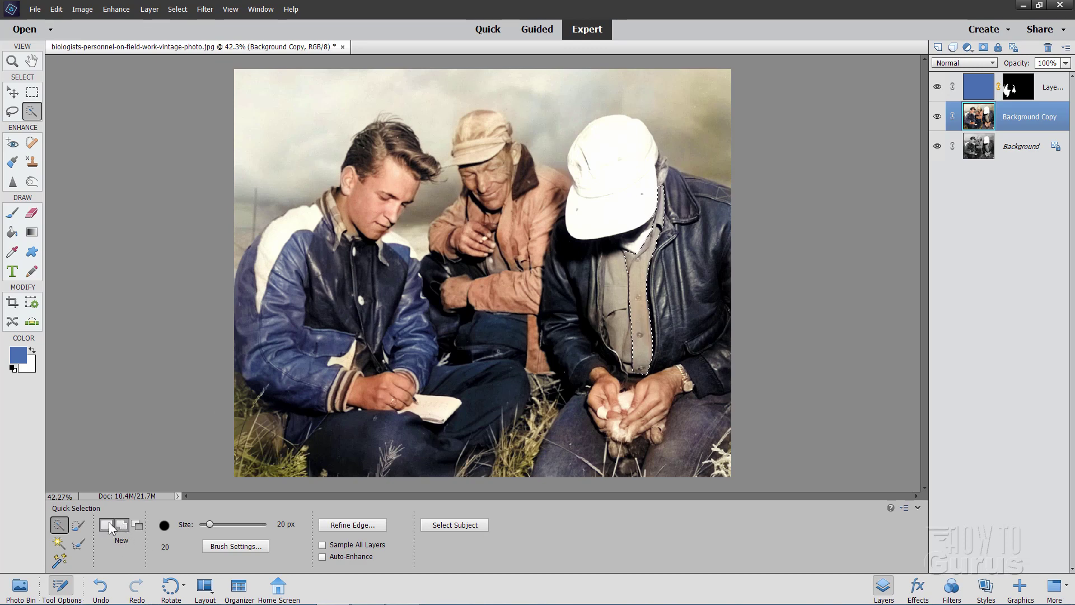
{"action": "left_click", "coordinate": [123, 529]}
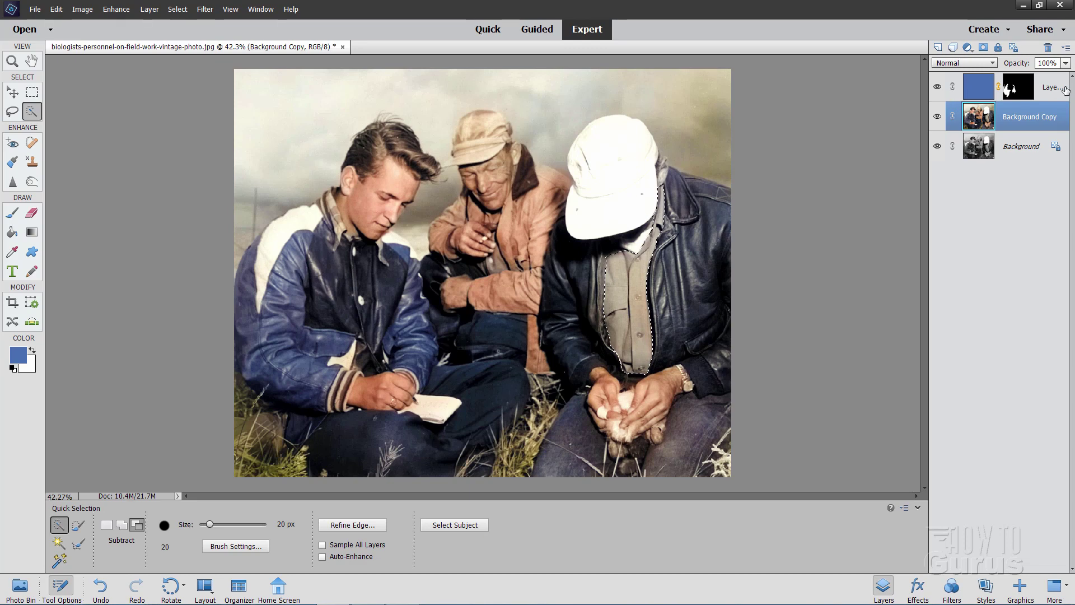
Add a new layer masked to the shirt selection, and sample the shirt's color from the Background Copy layer.
{"action": "left_click", "coordinate": [938, 47]}
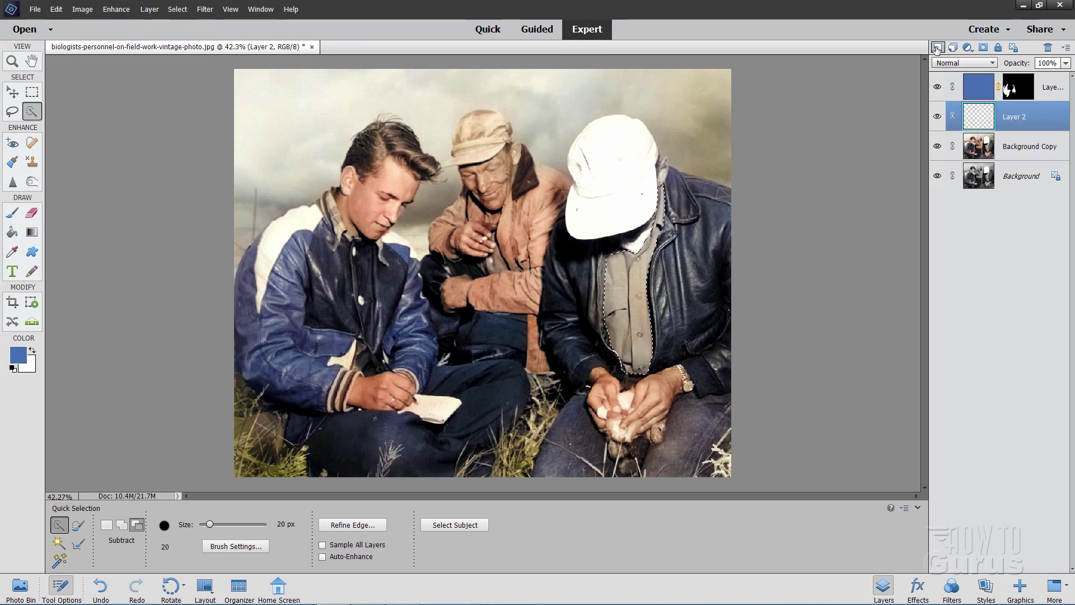
{"action": "left_click", "coordinate": [984, 48]}
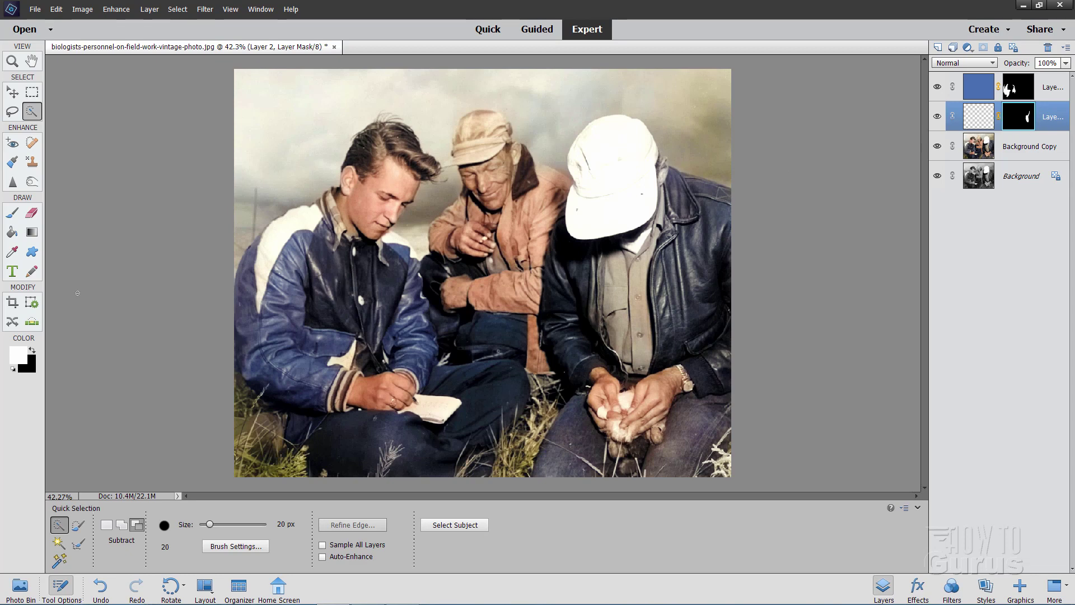
{"action": "left_click", "coordinate": [12, 251]}
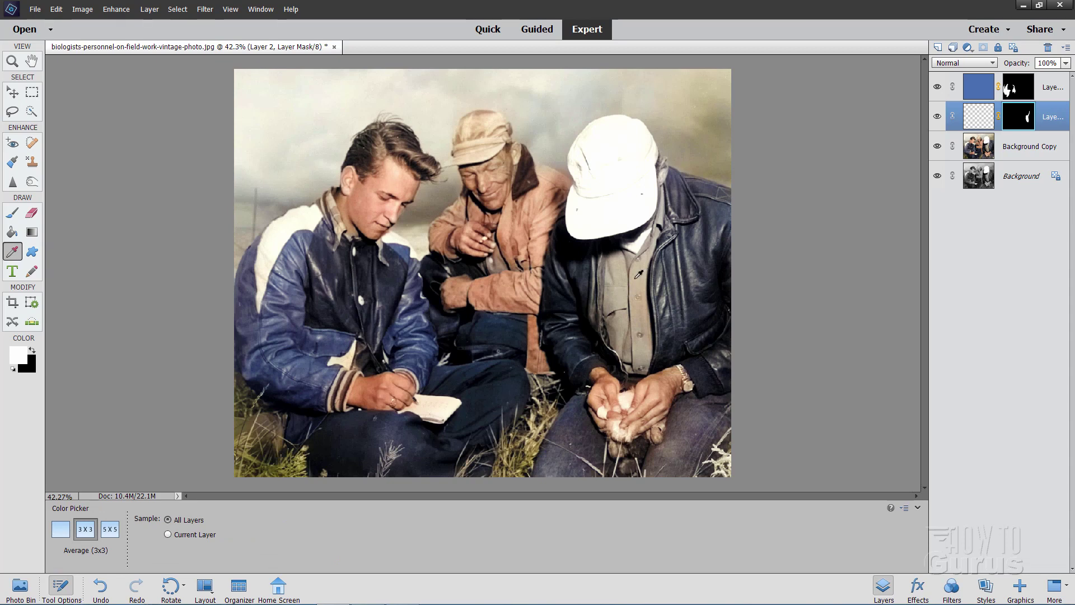
{"action": "left_click", "coordinate": [985, 150]}
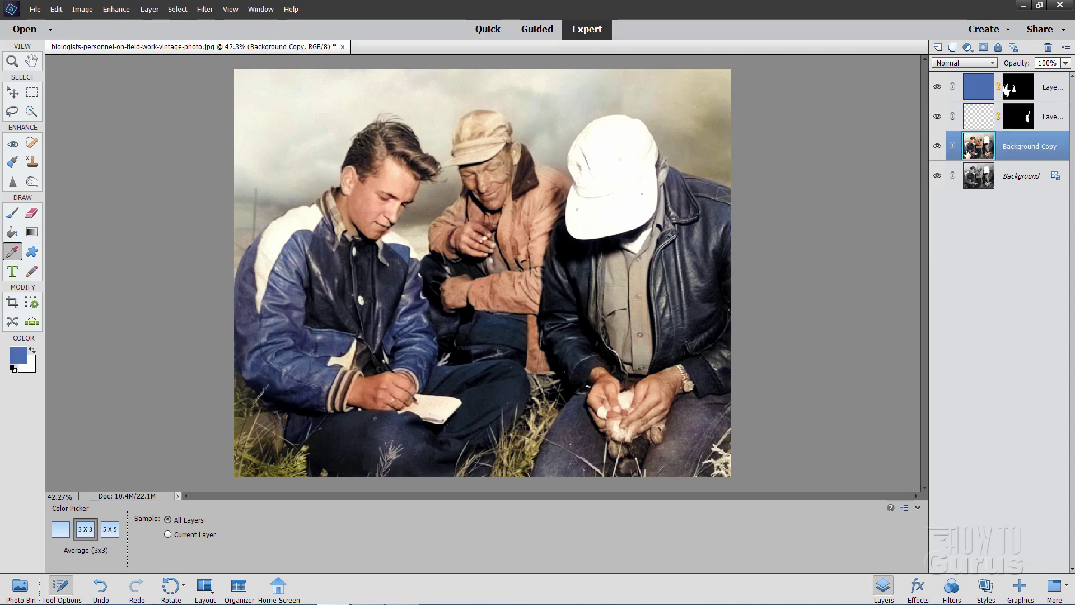
{"action": "left_click", "coordinate": [621, 292]}
Change the foreground color to a brighter, more saturated yellow-green with a hue of 61° in the Color Picker.
{"action": "left_click", "coordinate": [19, 357]}
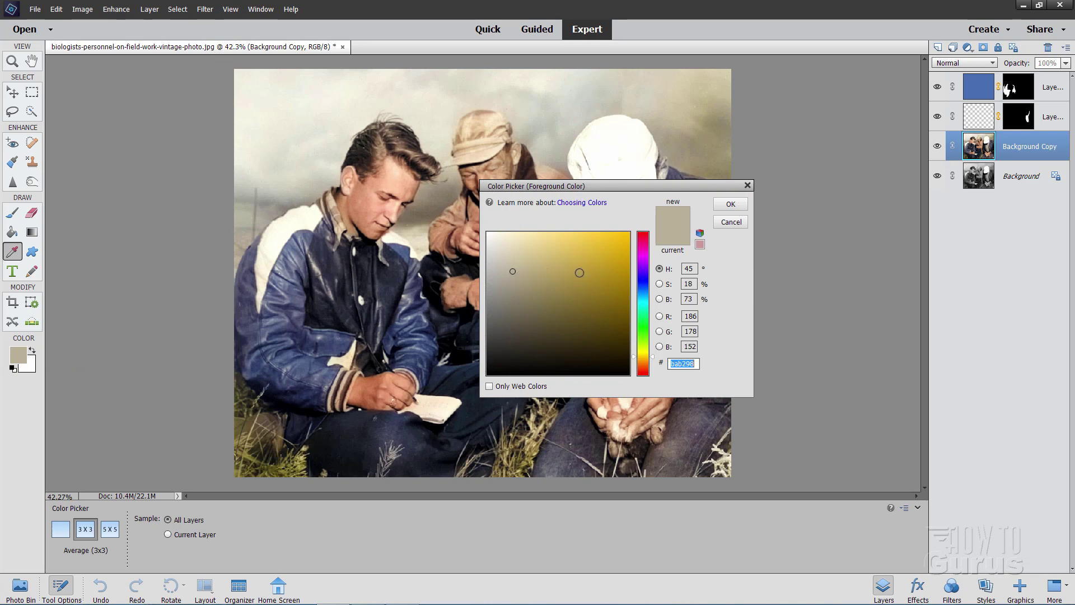
{"action": "left_click", "coordinate": [529, 271]}
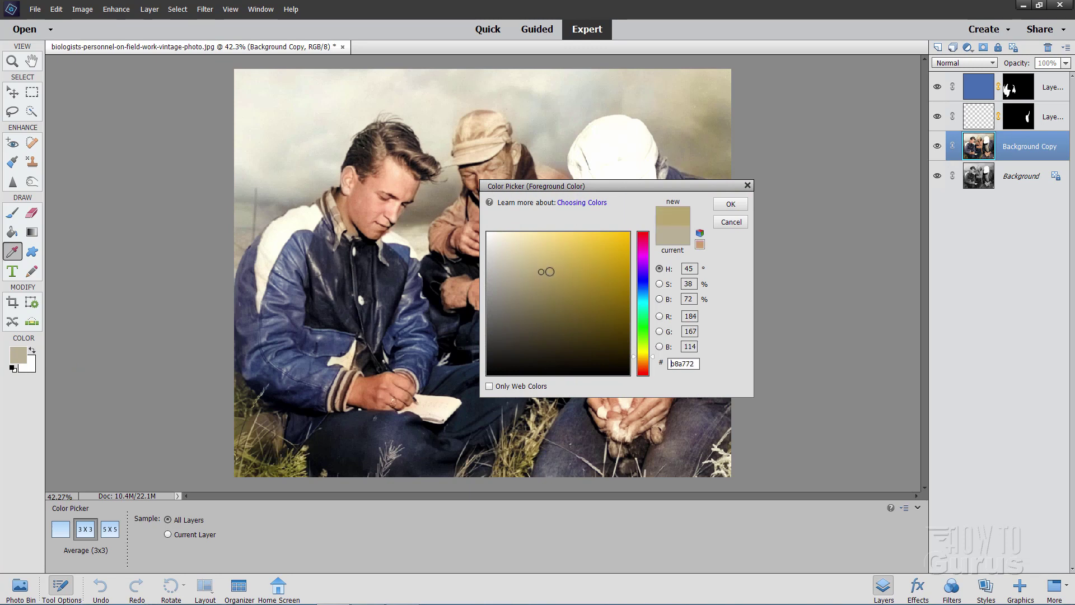
{"action": "left_click", "coordinate": [542, 262]}
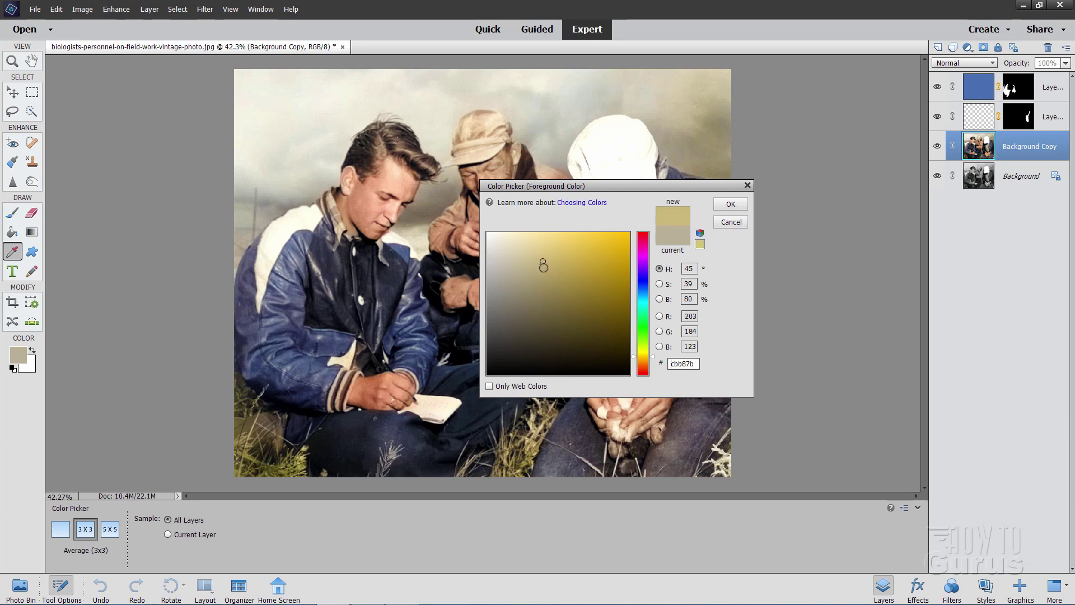
{"action": "left_click", "coordinate": [543, 264]}
{"action": "left_click", "coordinate": [654, 353]}
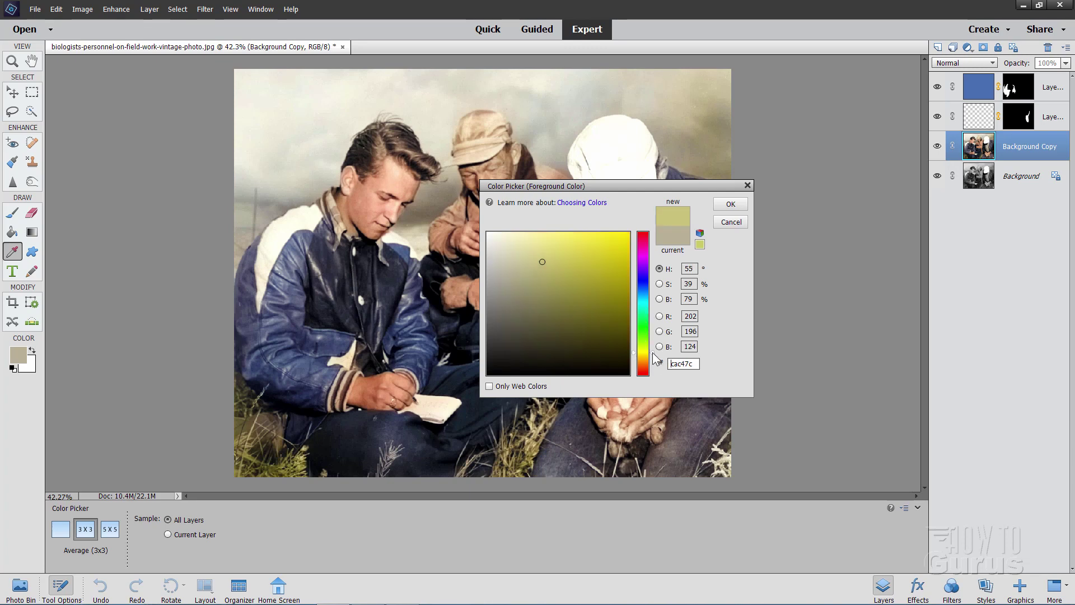
{"action": "left_click", "coordinate": [653, 351]}
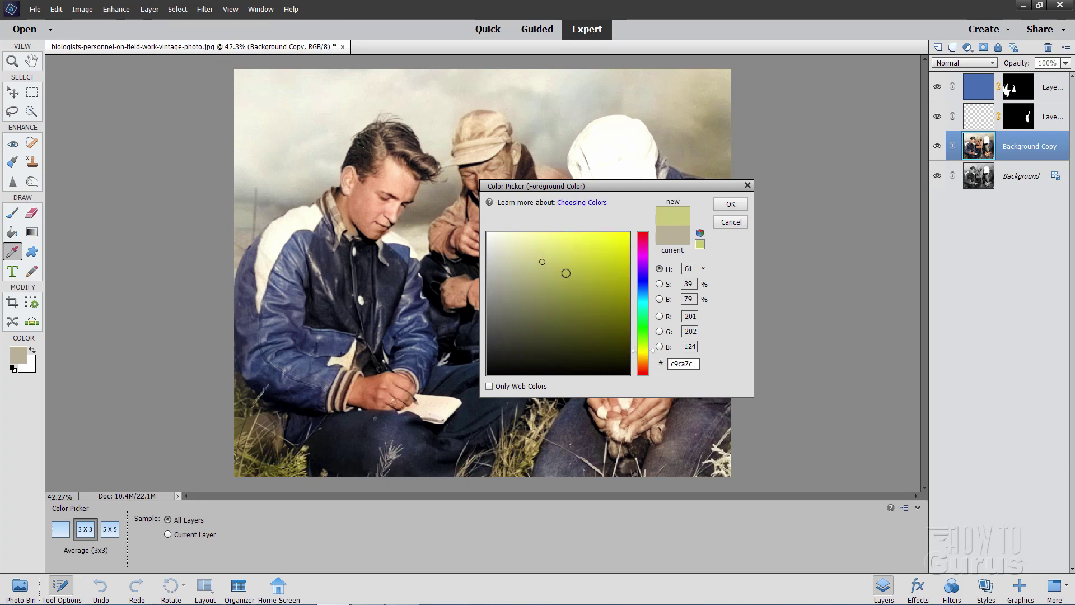
{"action": "left_click_drag", "start_coordinate": [555, 267], "coordinate": [536, 262]}
{"action": "left_click", "coordinate": [731, 204]}
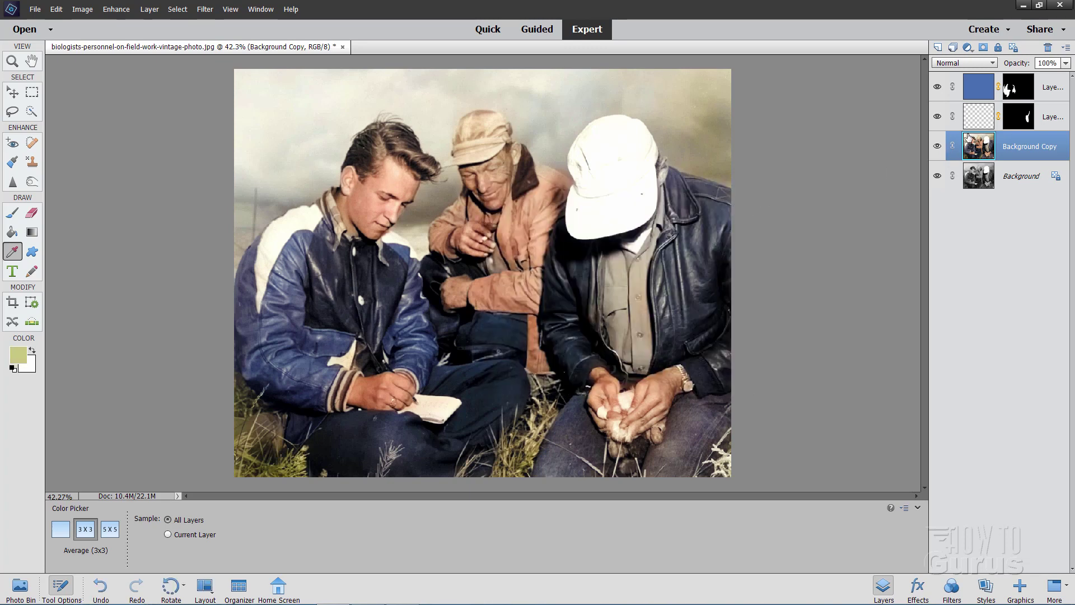
Fill the masked shirt layer with the yellow-green foreground color using the Paint Bucket and set its blend mode to Soft Light.
{"action": "left_click", "coordinate": [983, 122]}
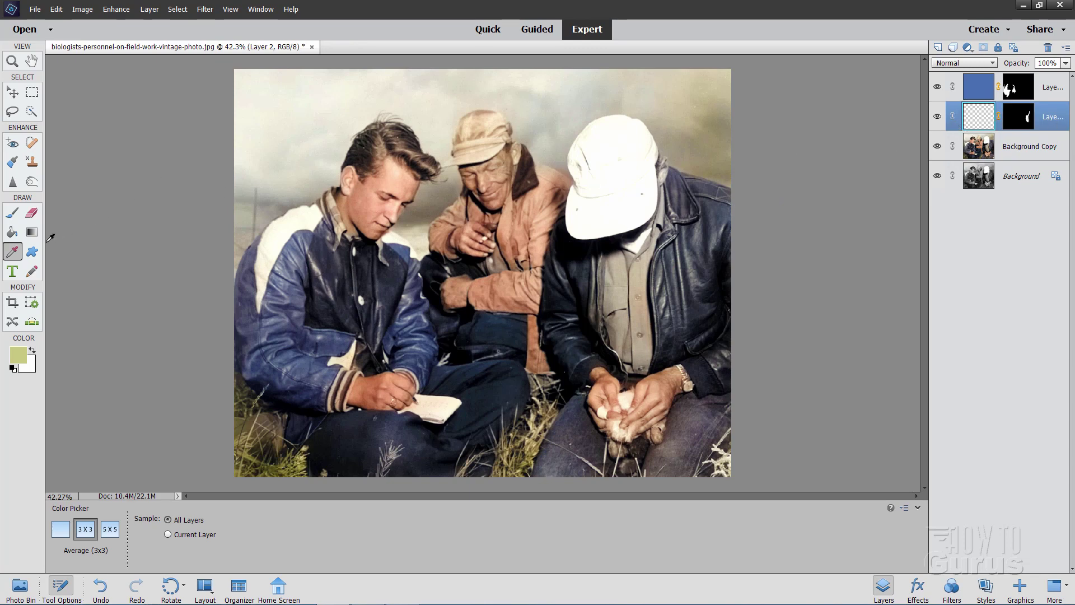
{"action": "left_click", "coordinate": [12, 232]}
{"action": "left_click", "coordinate": [526, 213]}
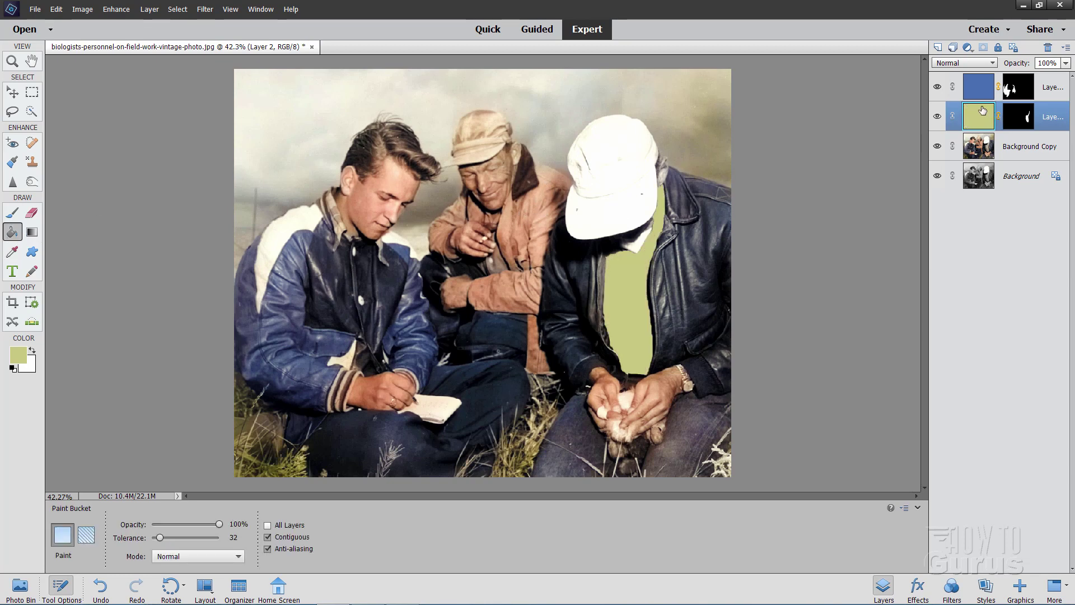
{"action": "left_click", "coordinate": [11, 91]}
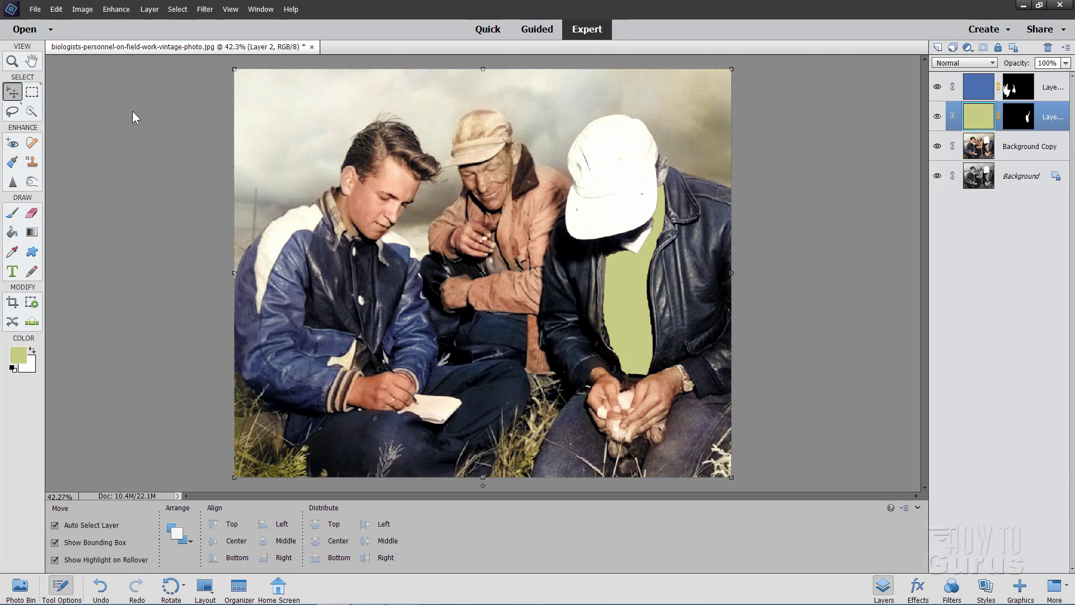
{"action": "left_click", "coordinate": [965, 62]}
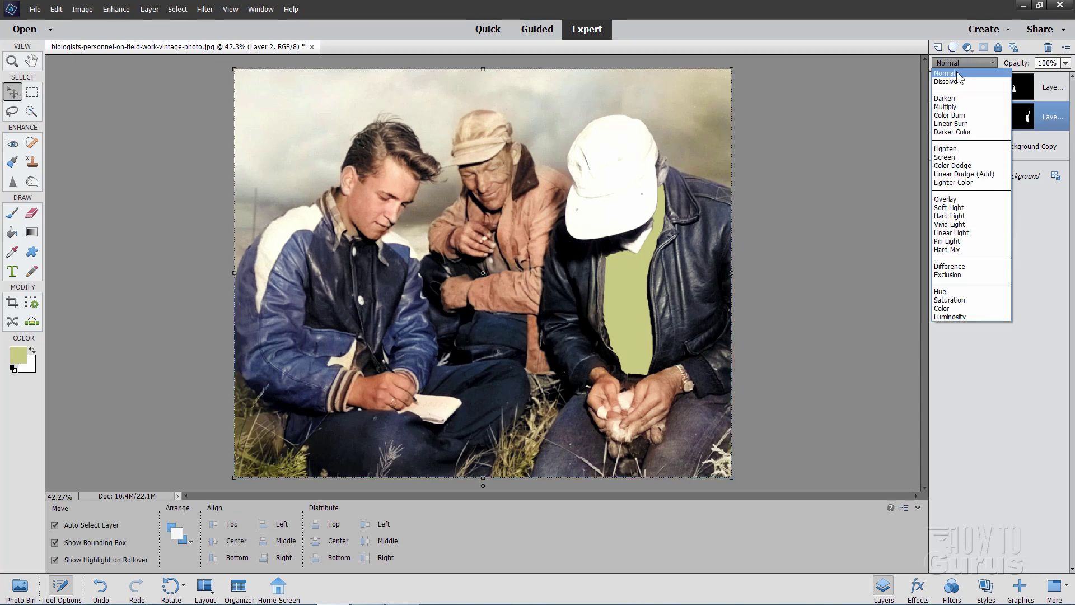
{"action": "left_click", "coordinate": [958, 207]}
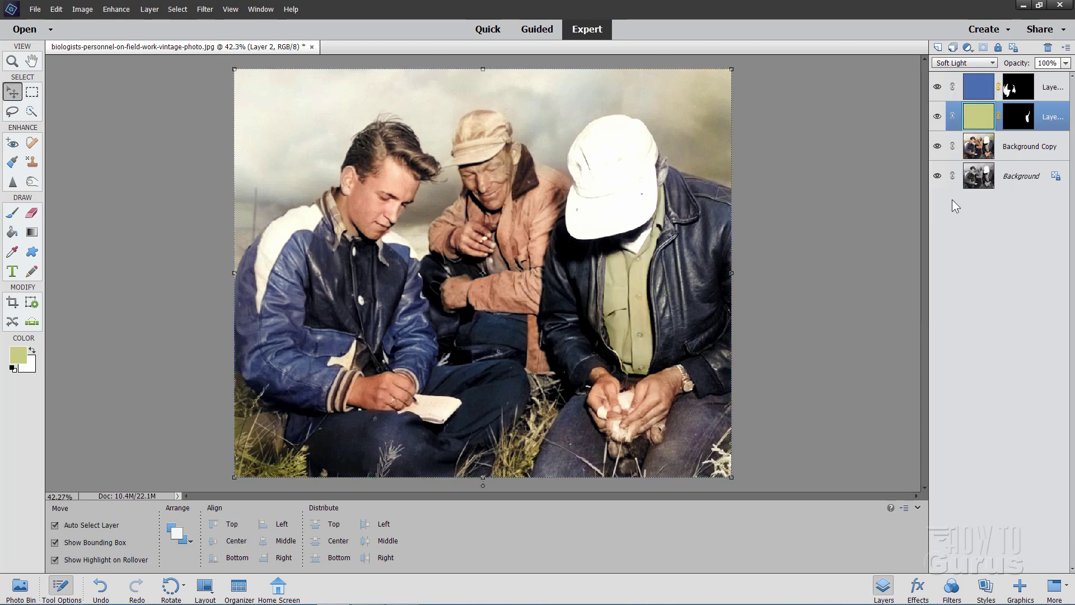
Compare the photo with the yellow-green shirt layer hidden and shown.
{"action": "left_click", "coordinate": [938, 118]}
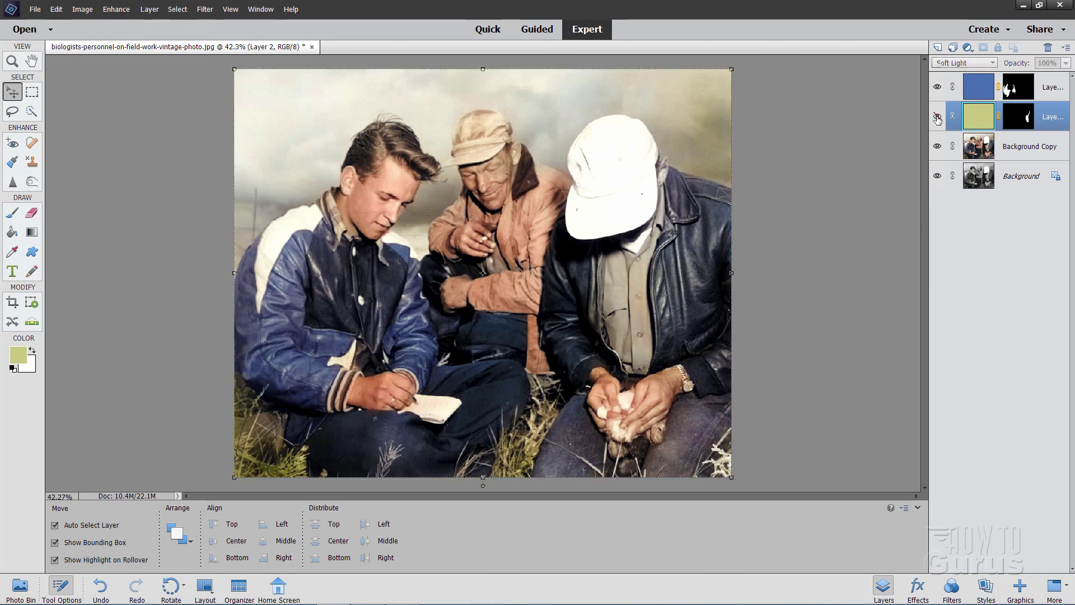
{"action": "left_click", "coordinate": [937, 118]}
{"action": "left_click", "coordinate": [937, 118]}
{"action": "left_click", "coordinate": [938, 117]}
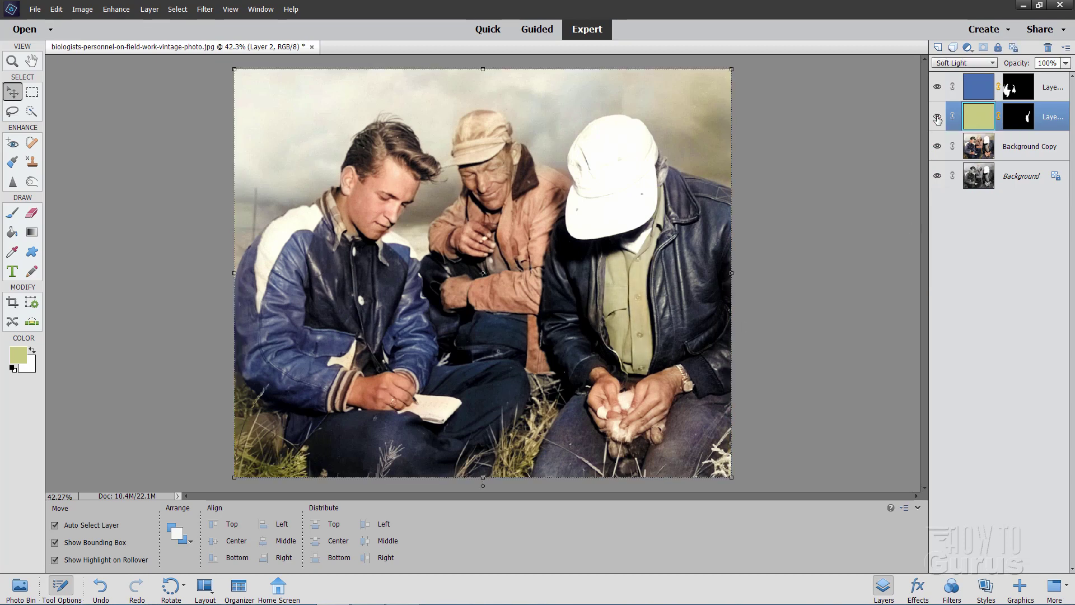
{"action": "left_click", "coordinate": [938, 117]}
{"action": "left_click", "coordinate": [937, 118]}
Set the shirt layer's opacity to 75% and compare the shirt with that layer hidden and shown.
{"action": "left_click", "coordinate": [1066, 63]}
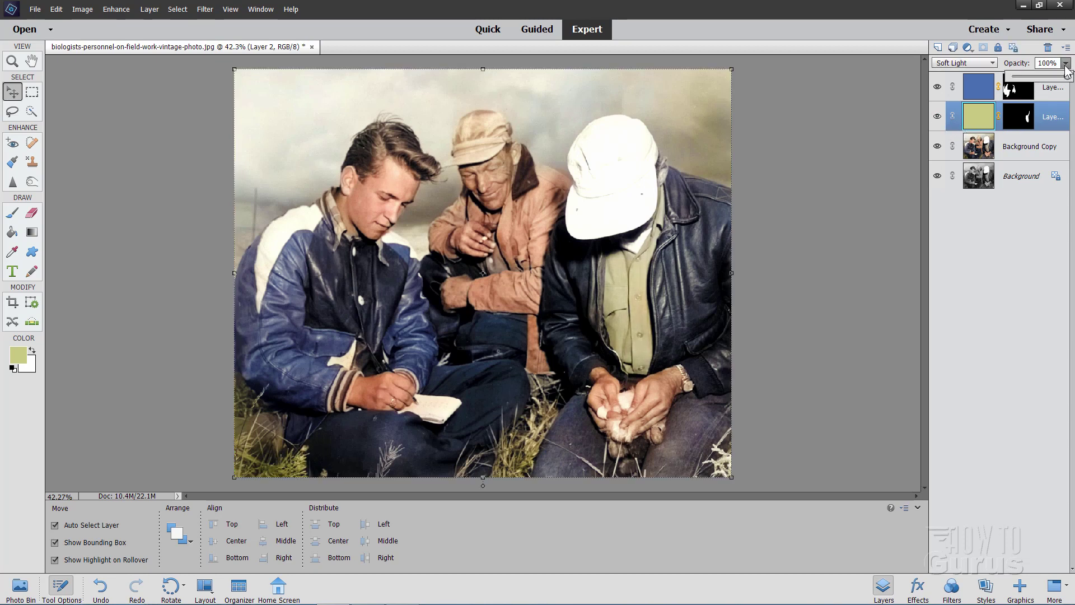
{"action": "left_click_drag", "start_coordinate": [1064, 77], "coordinate": [1055, 80]}
{"action": "left_click", "coordinate": [939, 119]}
{"action": "left_click", "coordinate": [938, 118]}
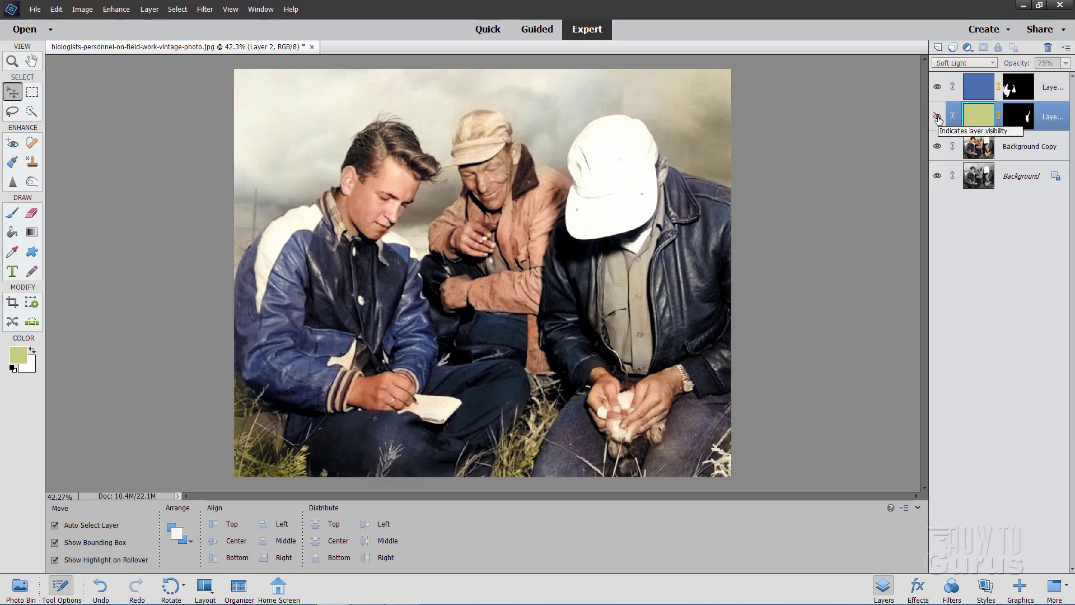
{"action": "left_click", "coordinate": [939, 118]}
{"action": "left_click", "coordinate": [938, 118]}
{"action": "left_click", "coordinate": [939, 118]}
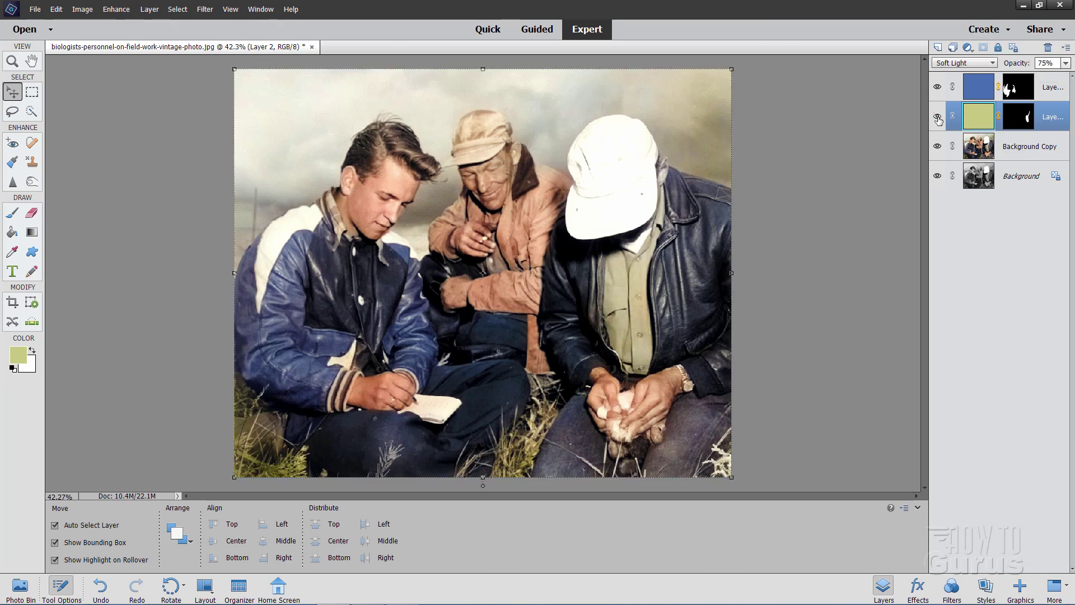
{"action": "left_click", "coordinate": [938, 118]}
{"action": "left_click", "coordinate": [939, 118]}
{"action": "left_click", "coordinate": [178, 9]}
{"action": "mouse_move", "coordinate": [116, 9]}
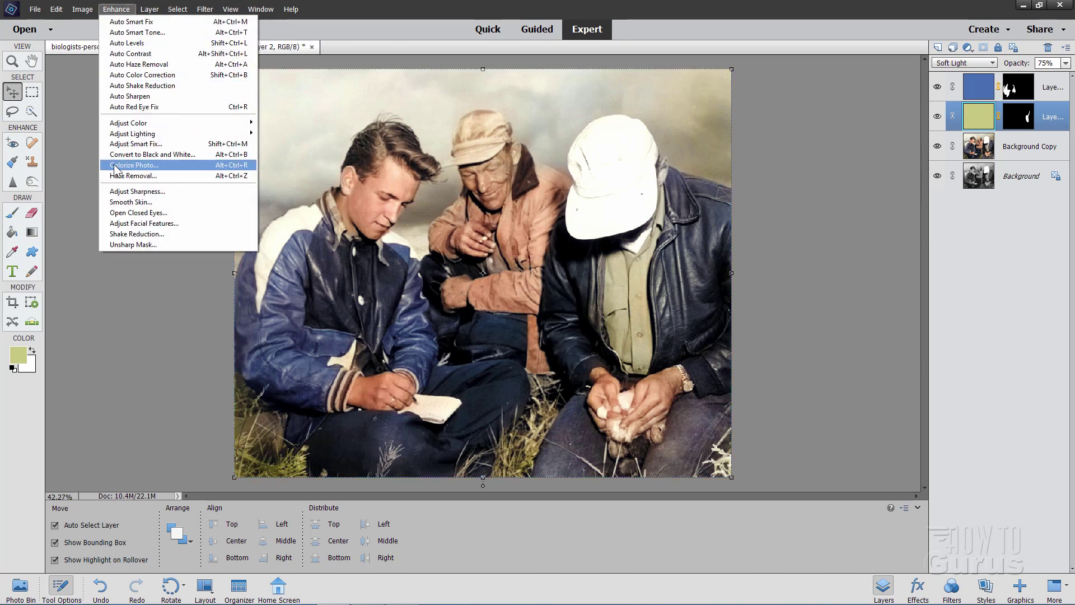
{"action": "left_click", "coordinate": [157, 164]}
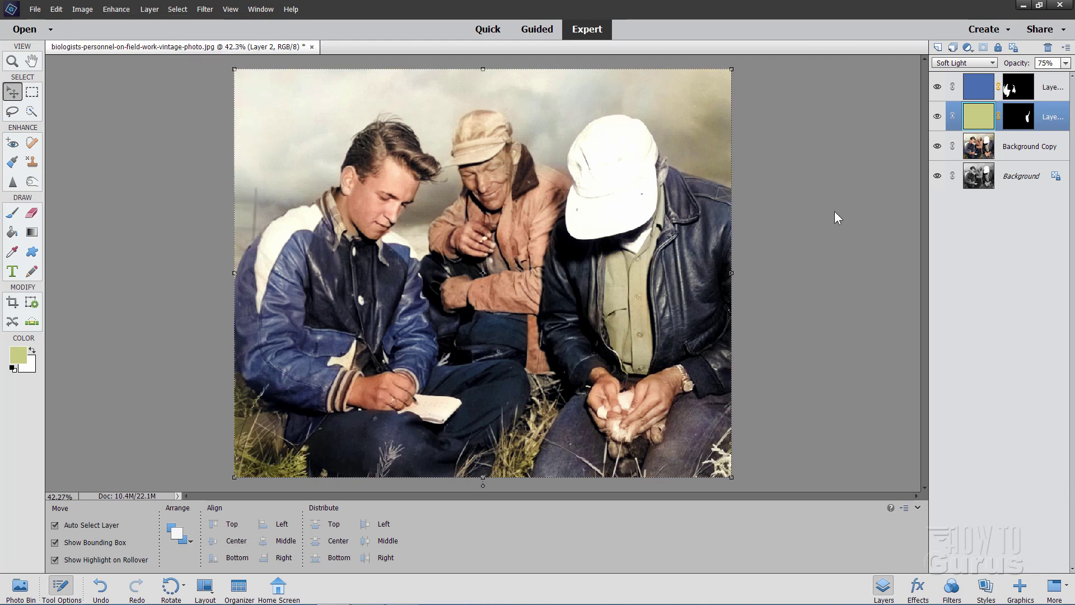
Hide and reshow the colorized Background Copy layer to compare it with the black-and-white original.
{"action": "left_click", "coordinate": [937, 145]}
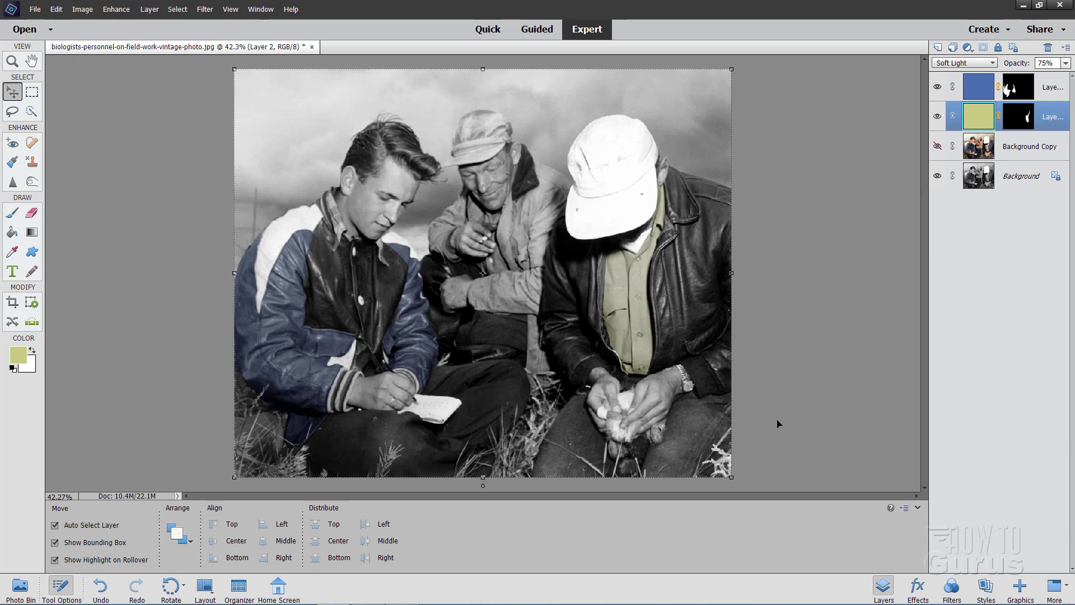
{"action": "left_click", "coordinate": [936, 147]}
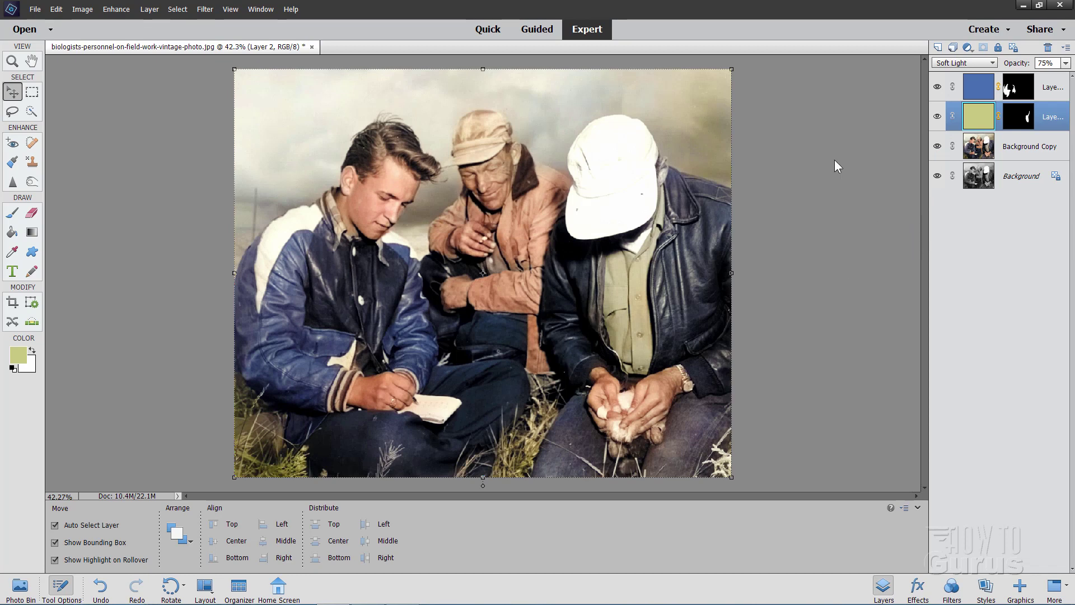
Select the original black-and-white Background layer.
{"action": "left_click", "coordinate": [116, 9]}
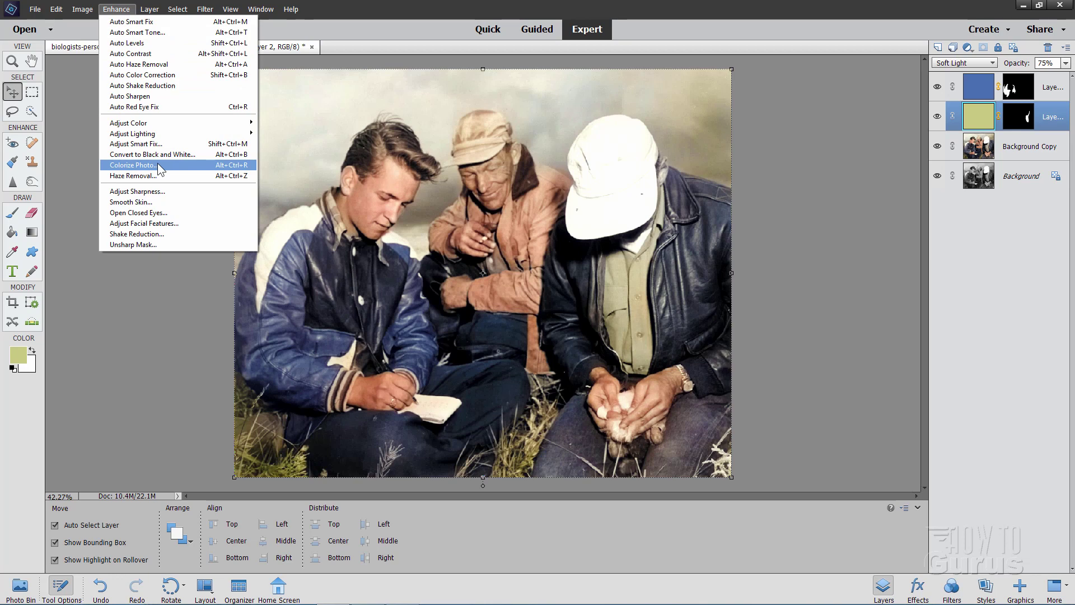
{"action": "left_click", "coordinate": [149, 270]}
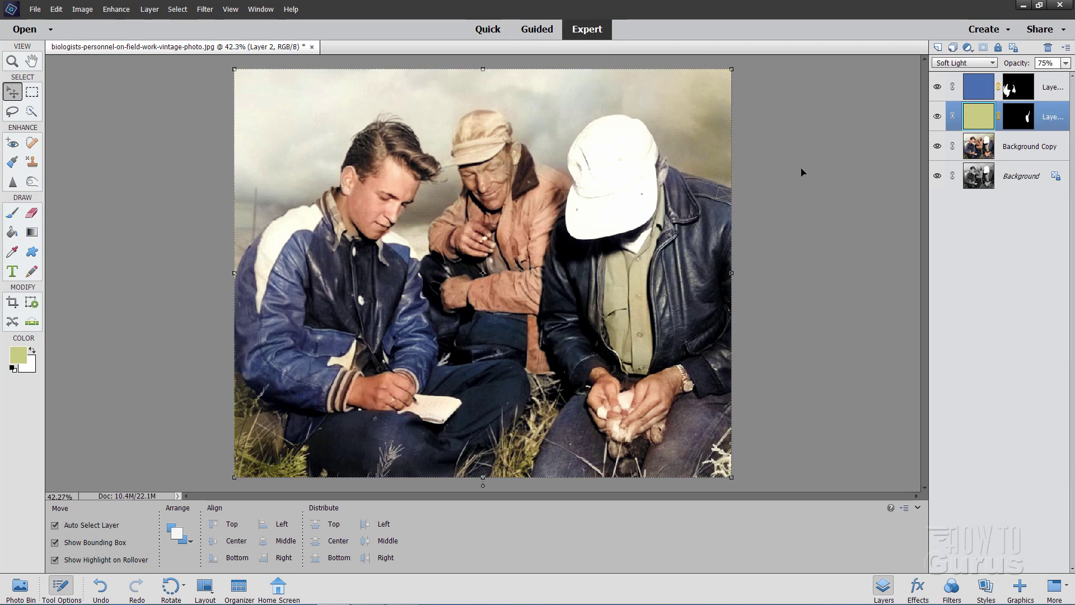
{"action": "left_click", "coordinate": [1019, 176]}
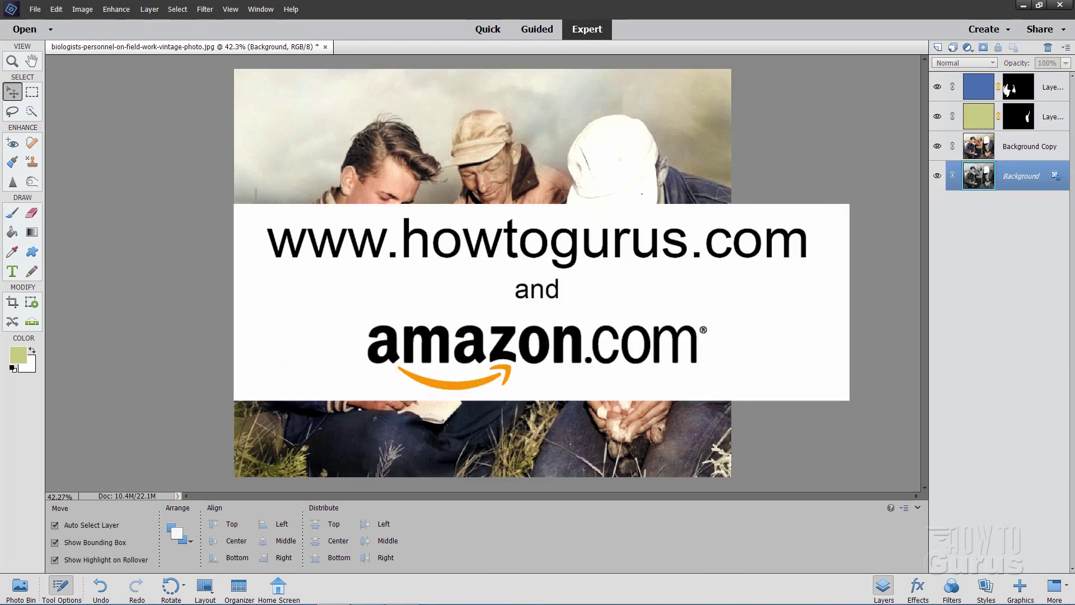